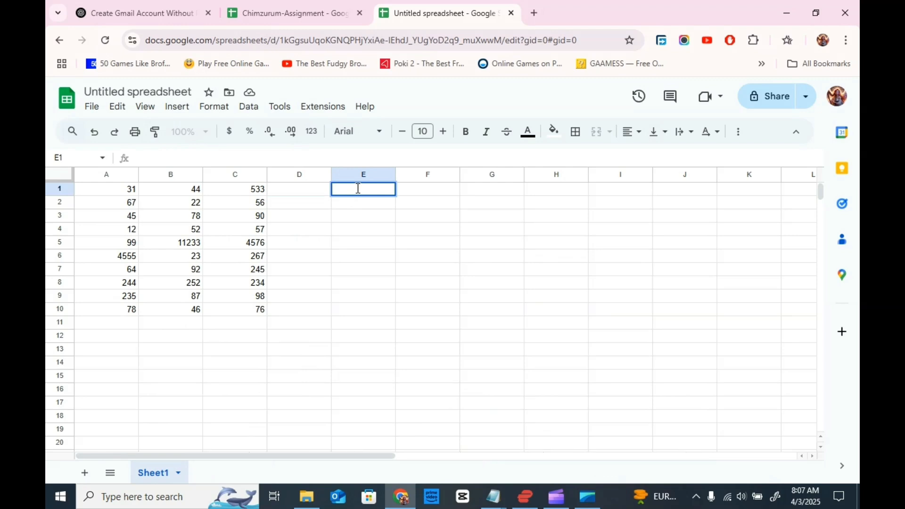
Enter an addition formula in cell E1 that adds the number 34 and cell C2.
{"action": "type", "text": "="}
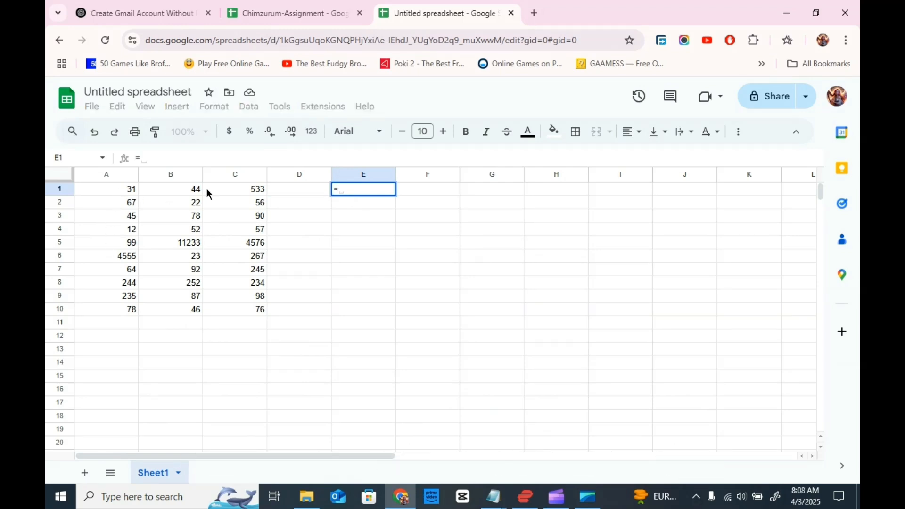
{"action": "left_click", "coordinate": [259, 189]}
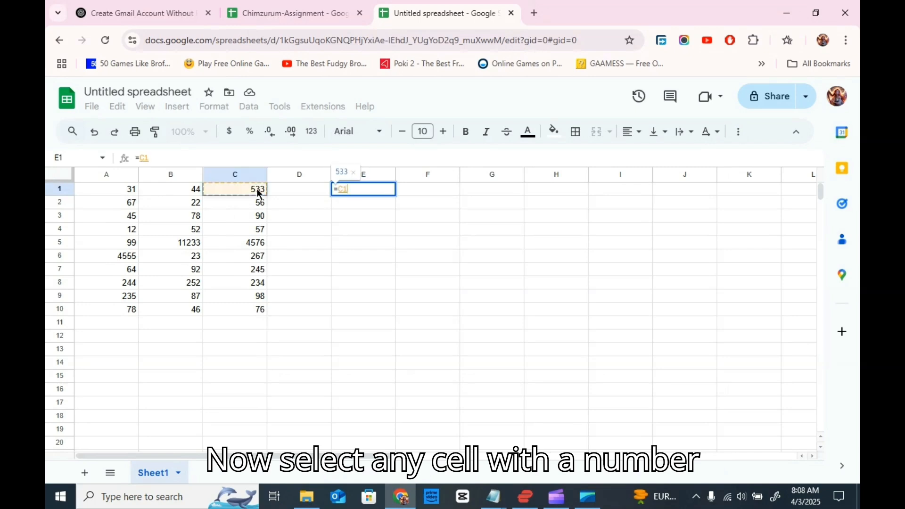
{"action": "key", "text": "BackSpace"}
{"action": "key", "text": "BackSpace"}
{"action": "type", "text": "34"}
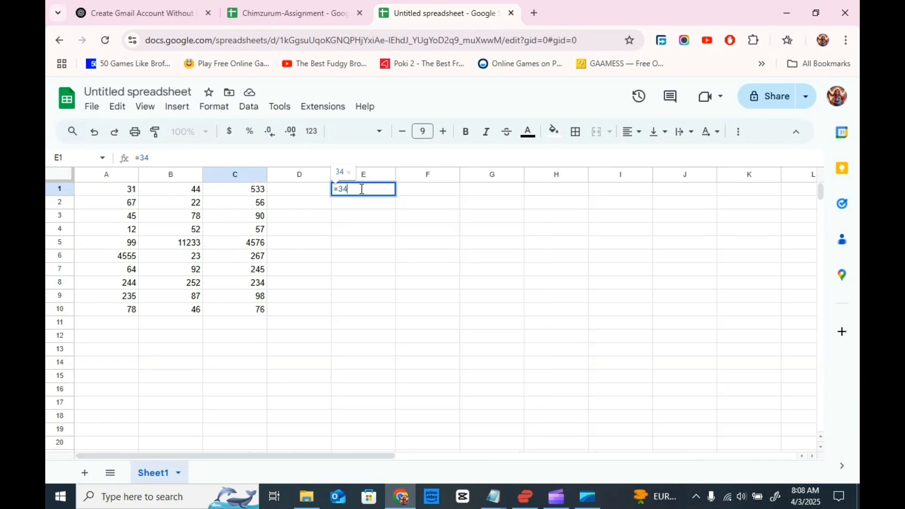
{"action": "type", "text": " +"}
{"action": "left_click", "coordinate": [258, 203]}
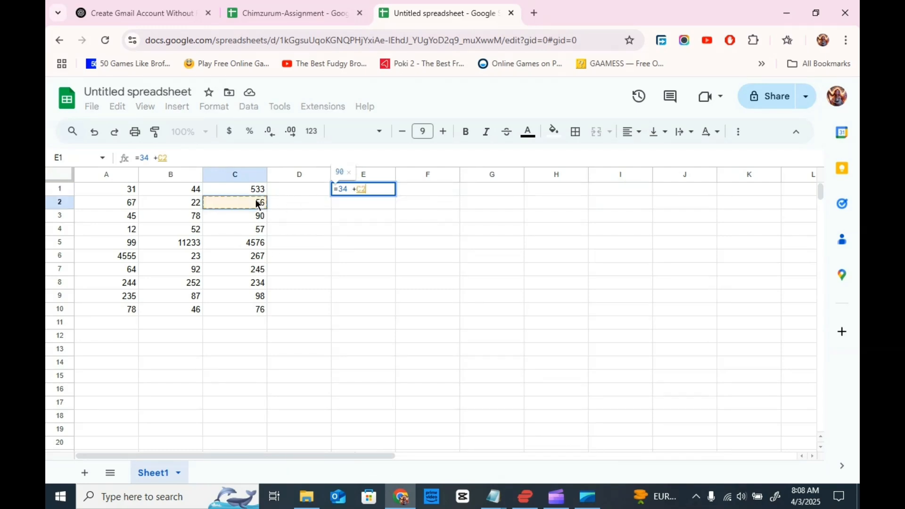
{"action": "key", "text": "Return"}
{"action": "left_click", "coordinate": [359, 189]}
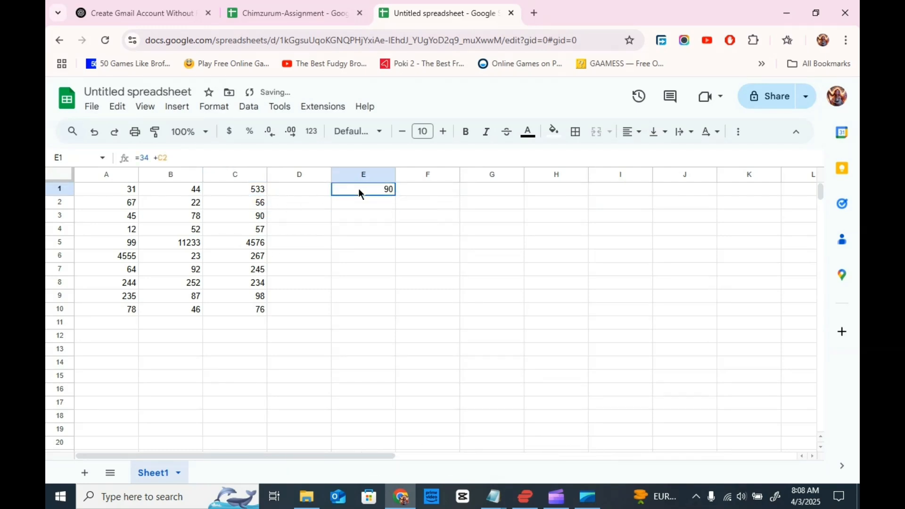
Enter a subtraction formula in cell F1 that subtracts C5 from C3.
{"action": "double_click", "coordinate": [413, 189]}
{"action": "type", "text": "="}
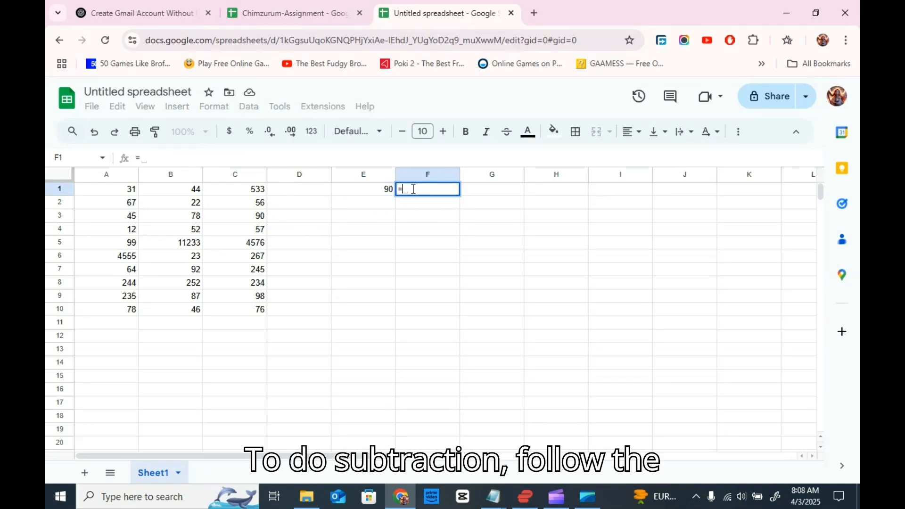
{"action": "left_click", "coordinate": [244, 215]}
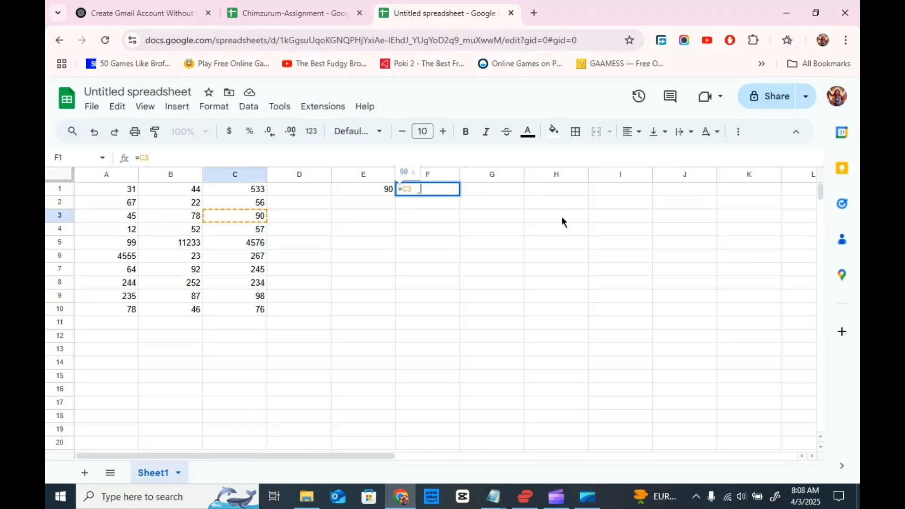
{"action": "type", "text": "-"}
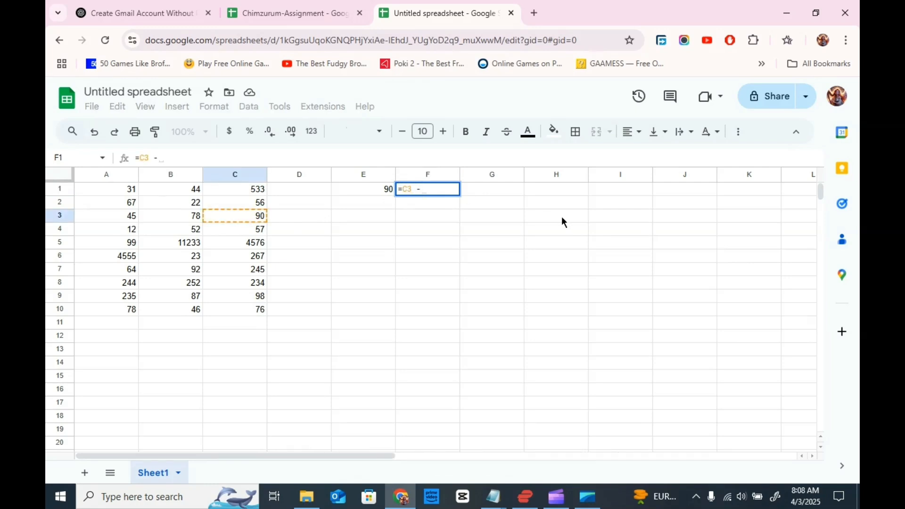
{"action": "left_click", "coordinate": [240, 246]}
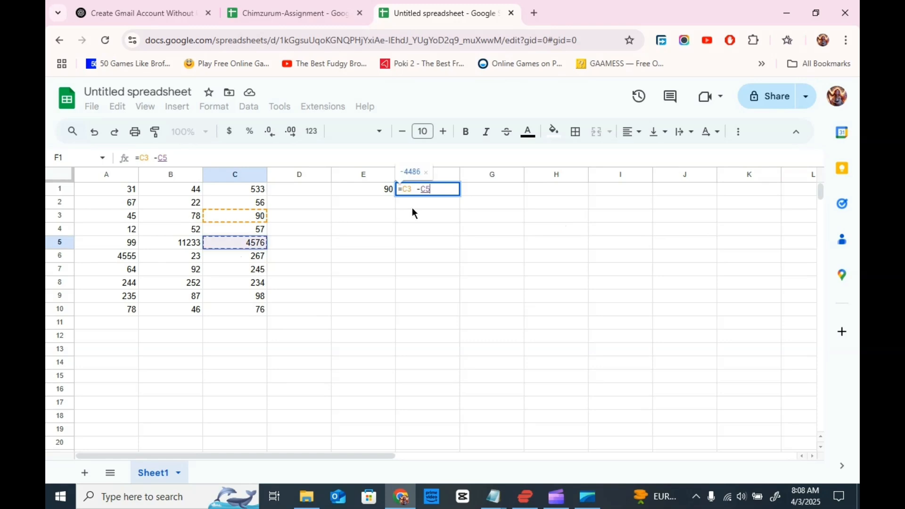
{"action": "key", "text": "Return"}
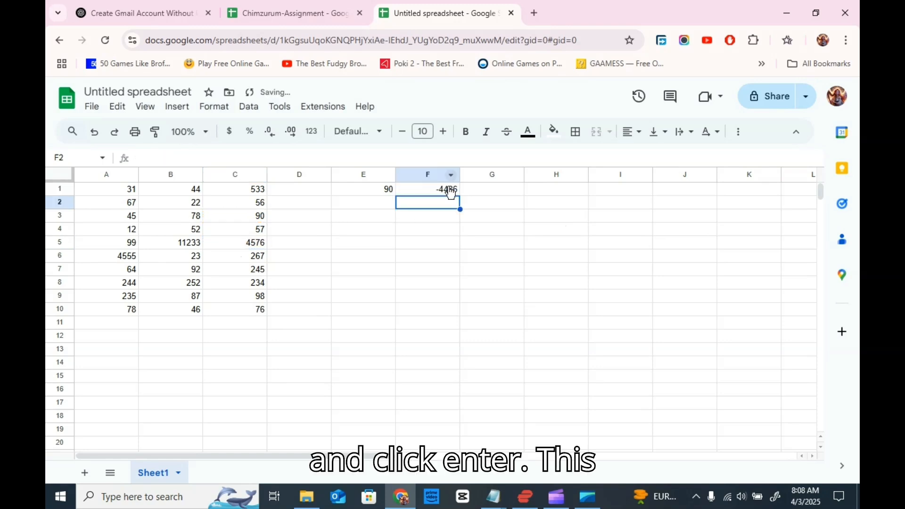
Enter a multiplication formula in cell E2 that multiplies C4 by C6.
{"action": "left_click", "coordinate": [392, 205]}
{"action": "double_click", "coordinate": [372, 204]}
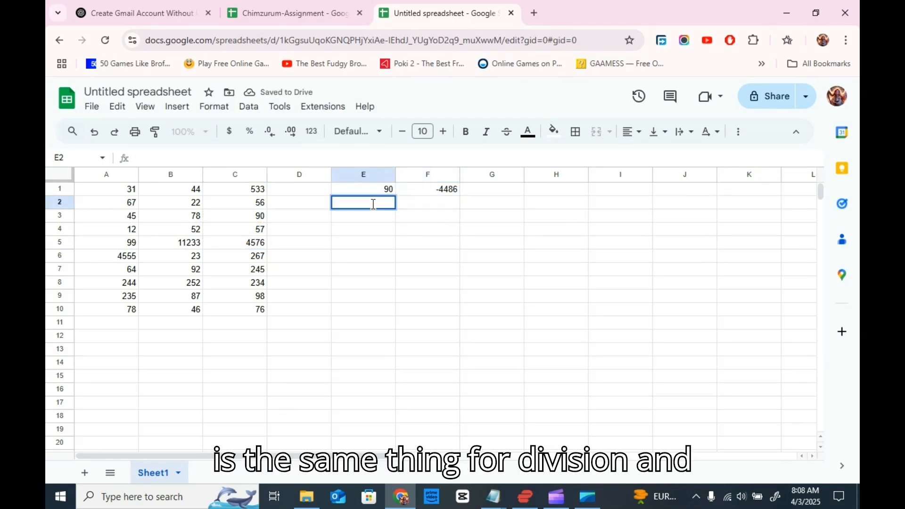
{"action": "type", "text": "="}
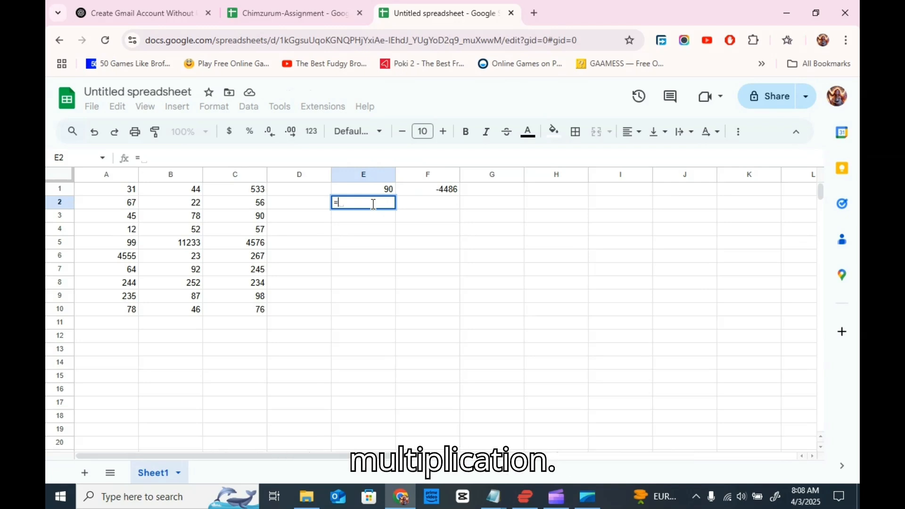
{"action": "left_click", "coordinate": [249, 230]}
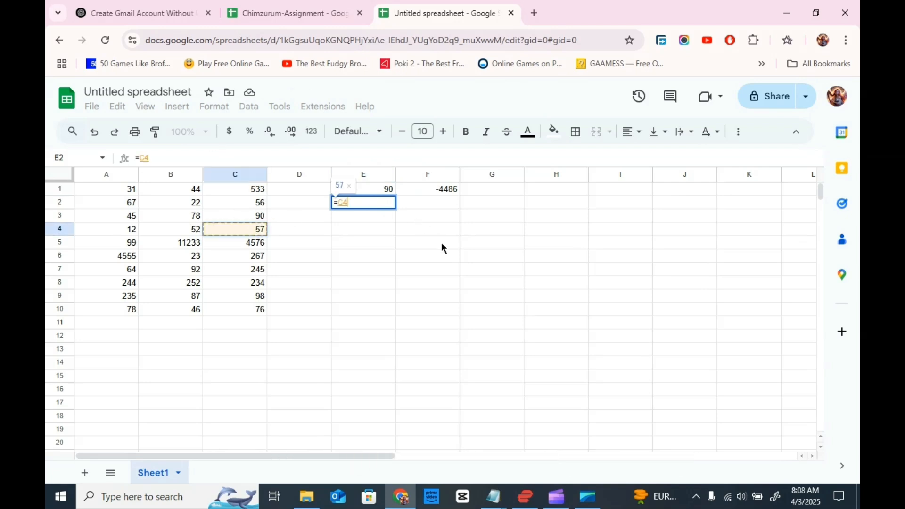
{"action": "type", "text": "*"}
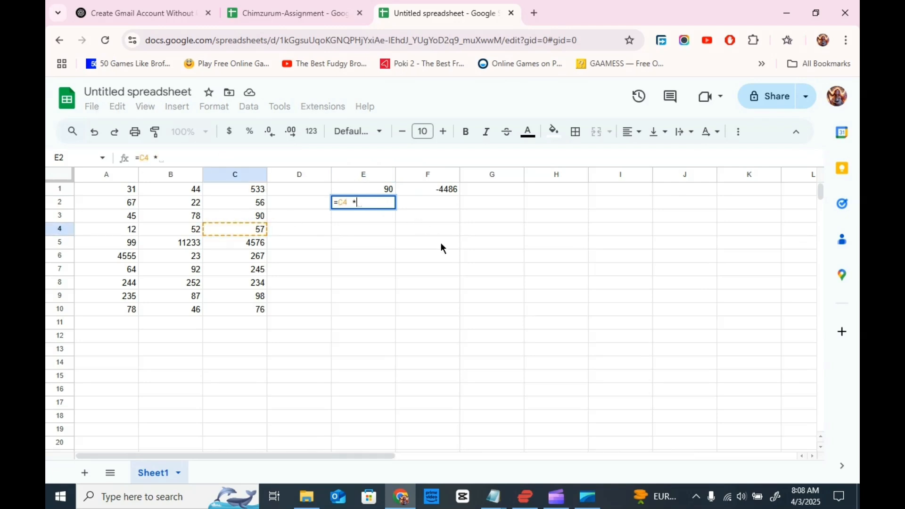
{"action": "left_click", "coordinate": [246, 257]}
{"action": "key", "text": "Return"}
Enter a division formula in cell F2 that divides B5 by C9.
{"action": "double_click", "coordinate": [420, 203]}
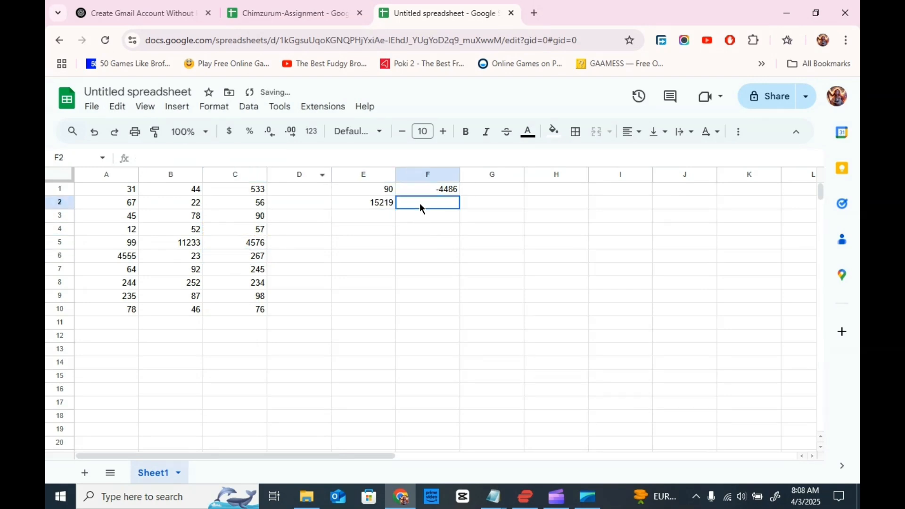
{"action": "type", "text": "=C4 -C6"}
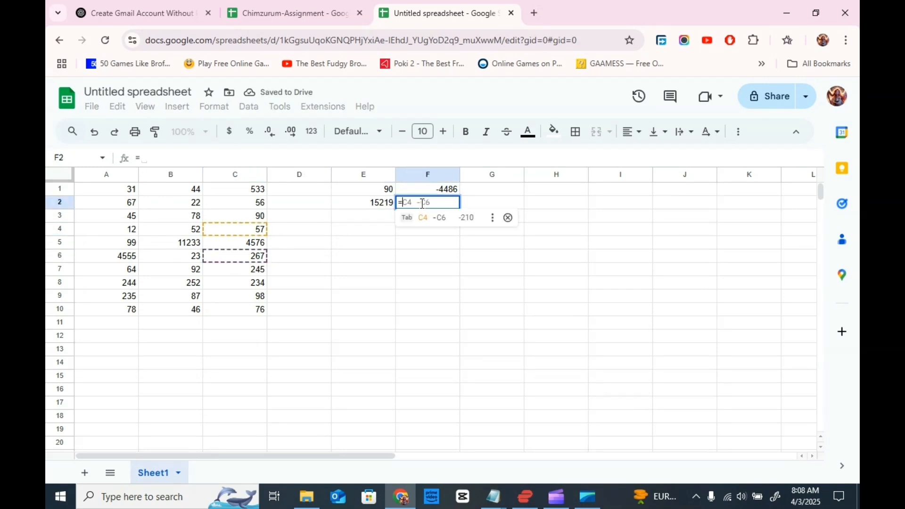
{"action": "left_click", "coordinate": [180, 239]}
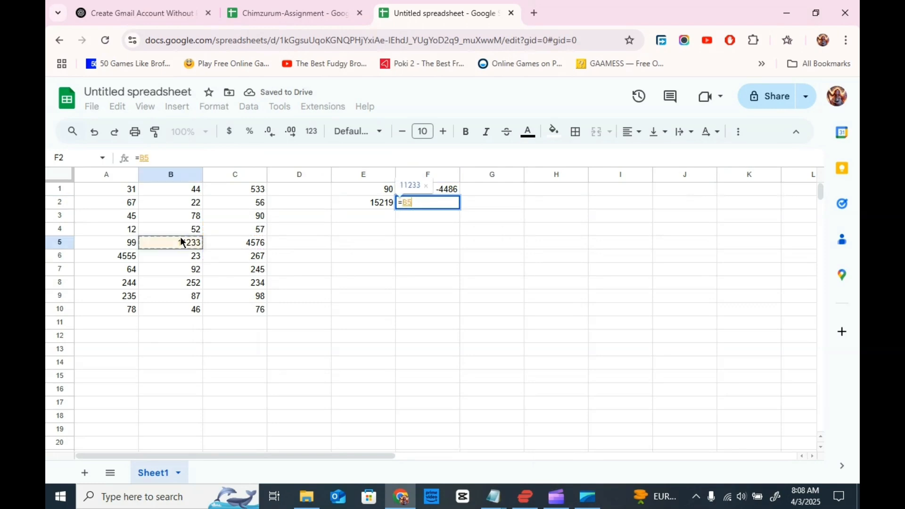
{"action": "type", "text": "?"}
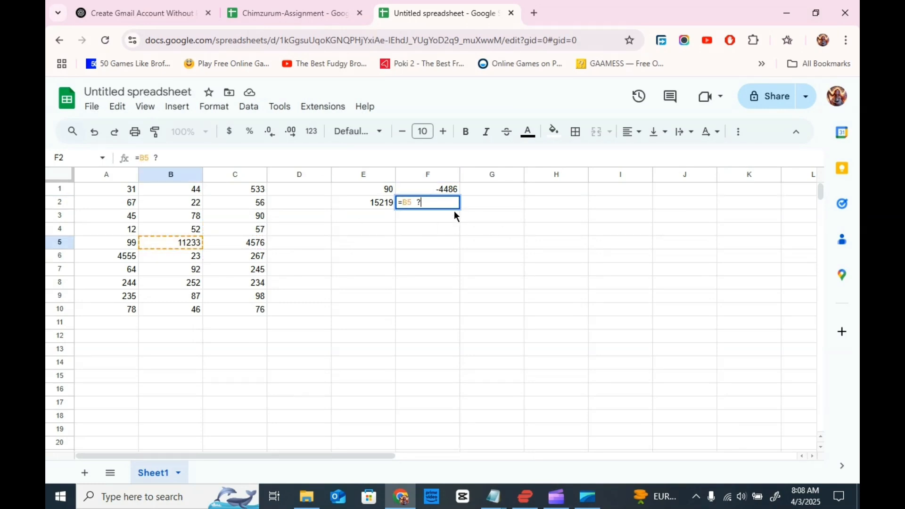
{"action": "key", "text": "BackSpace"}
{"action": "type", "text": "/"}
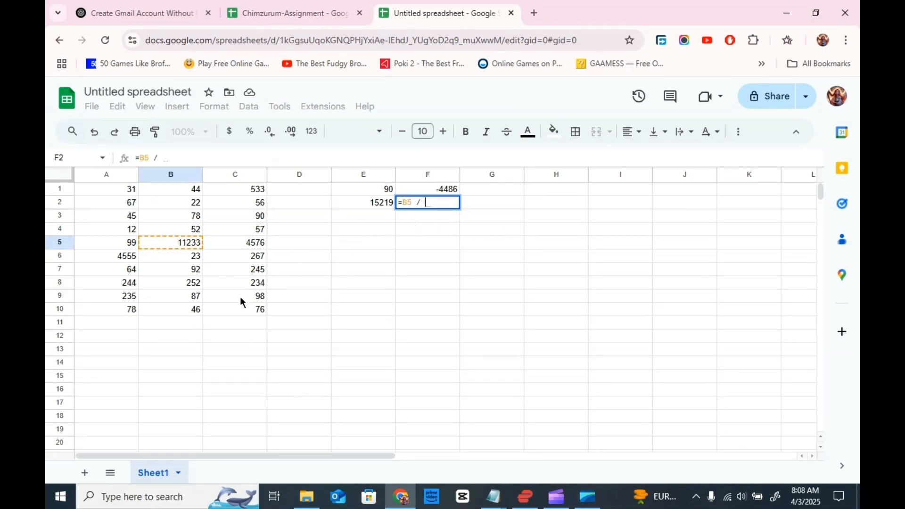
{"action": "left_click", "coordinate": [243, 298]}
{"action": "key", "text": "Return"}
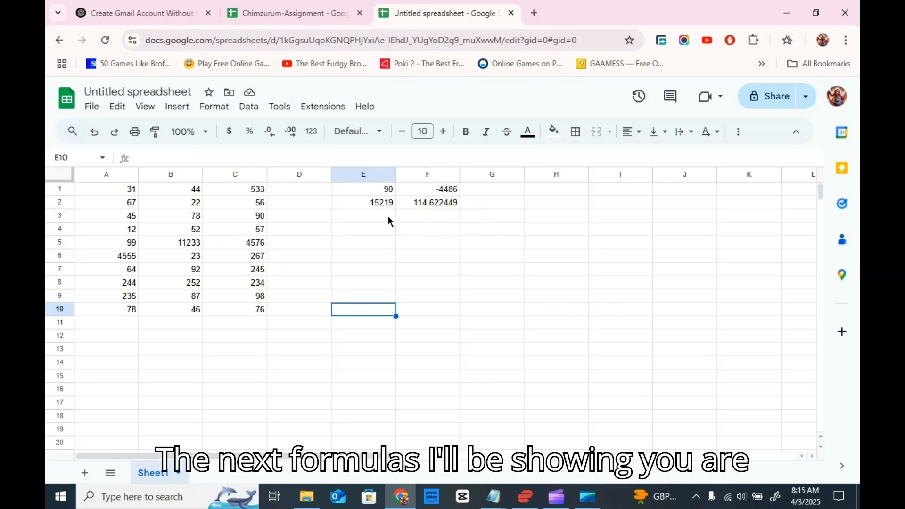
Total the range A1:A7 in cell E3 with the SUM function.
{"action": "left_click", "coordinate": [387, 218]}
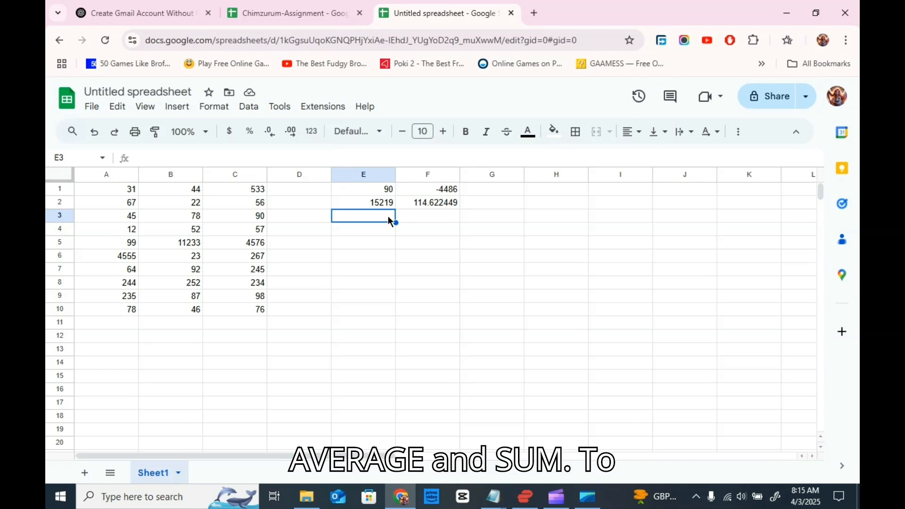
{"action": "double_click", "coordinate": [387, 216]}
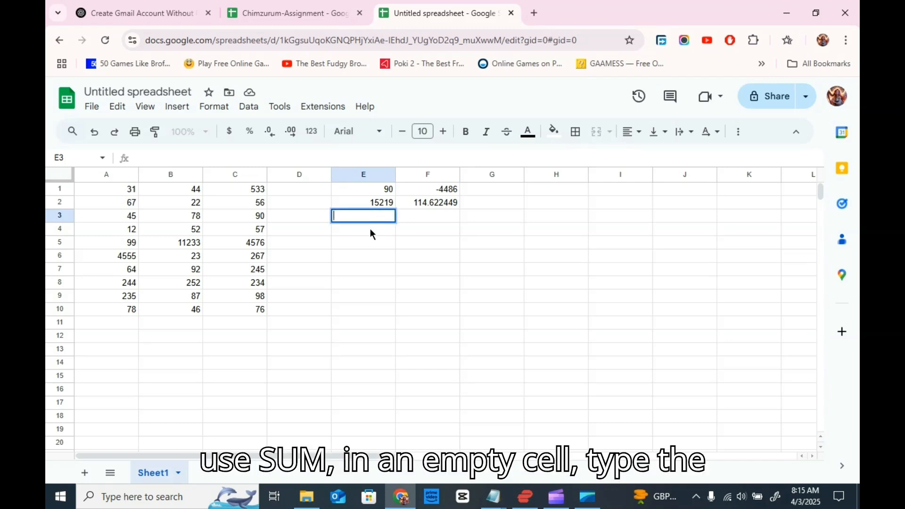
{"action": "type", "text": "="}
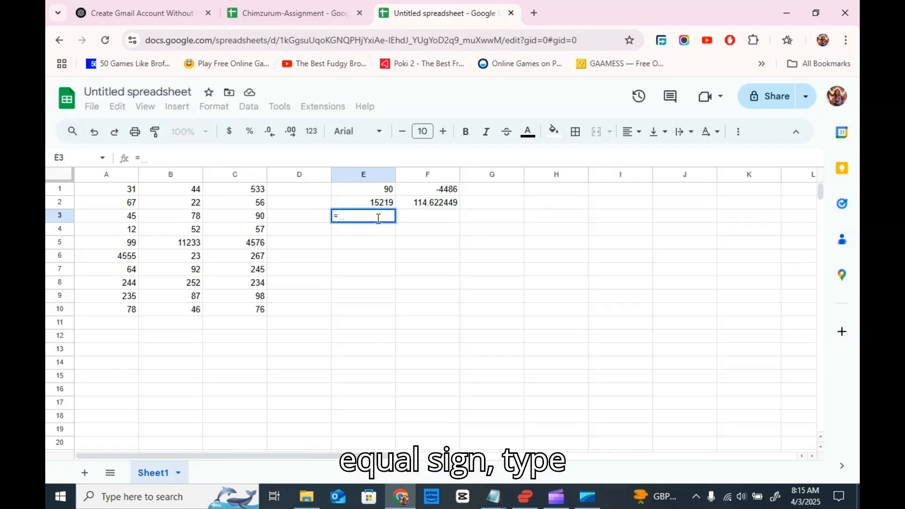
{"action": "type", "text": "s"}
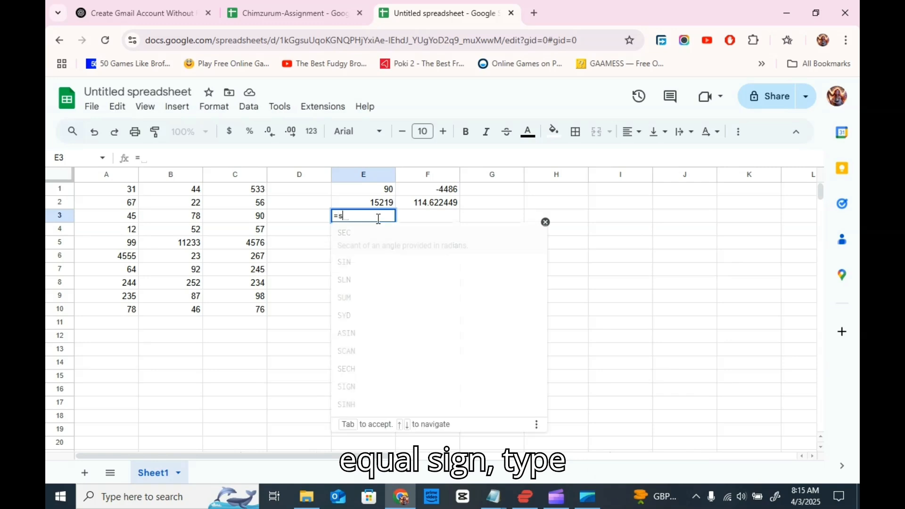
{"action": "type", "text": "u"}
{"action": "left_click", "coordinate": [383, 236]}
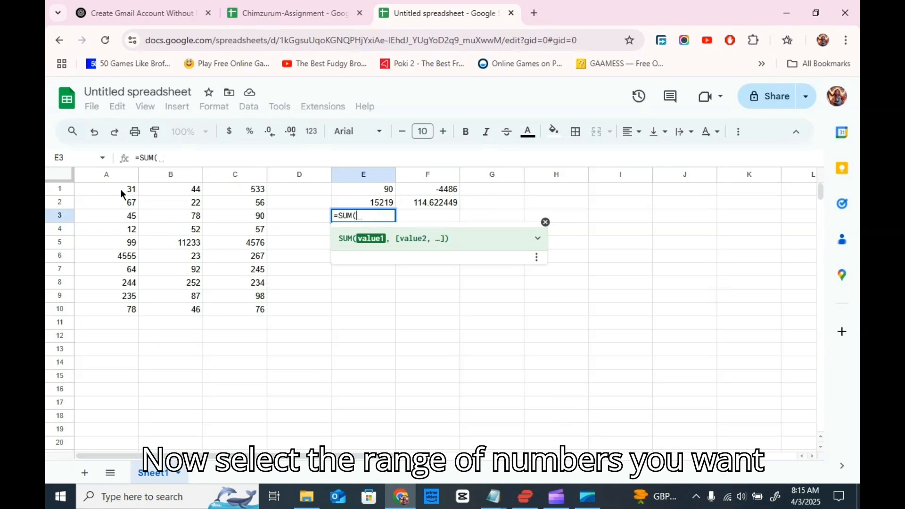
{"action": "left_click_drag", "start_coordinate": [120, 189], "coordinate": [128, 269]}
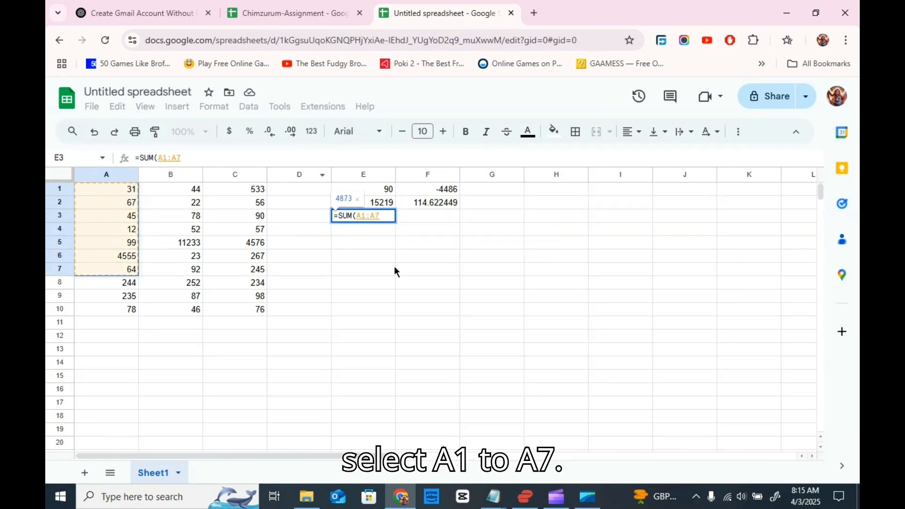
{"action": "type", "text": ")"}
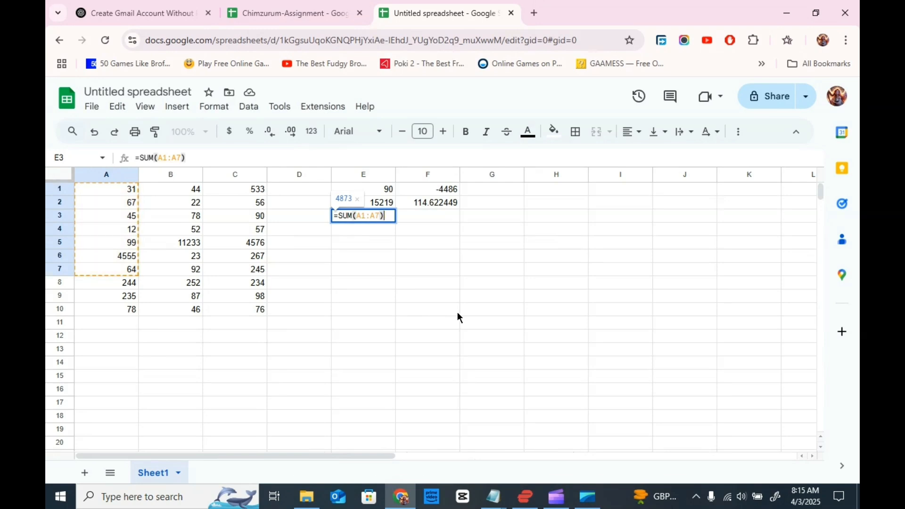
{"action": "key", "text": "Return"}
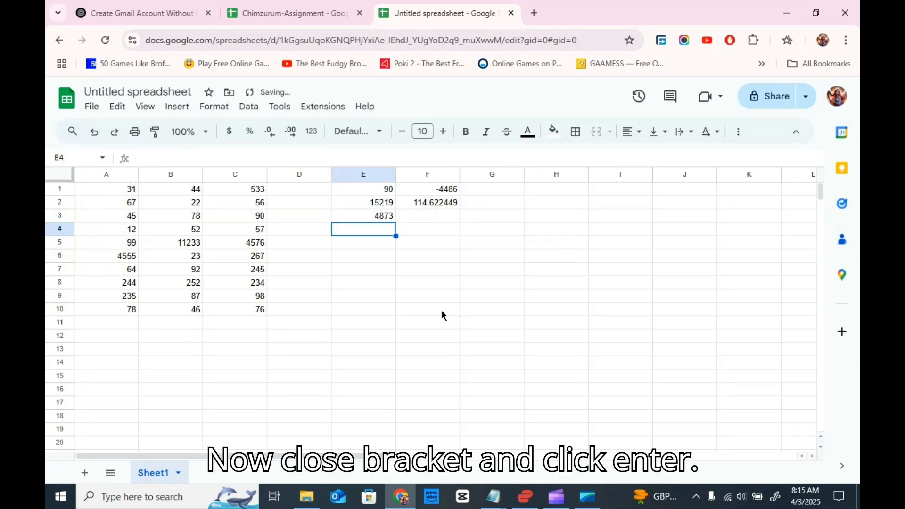
{"action": "left_click", "coordinate": [363, 216]}
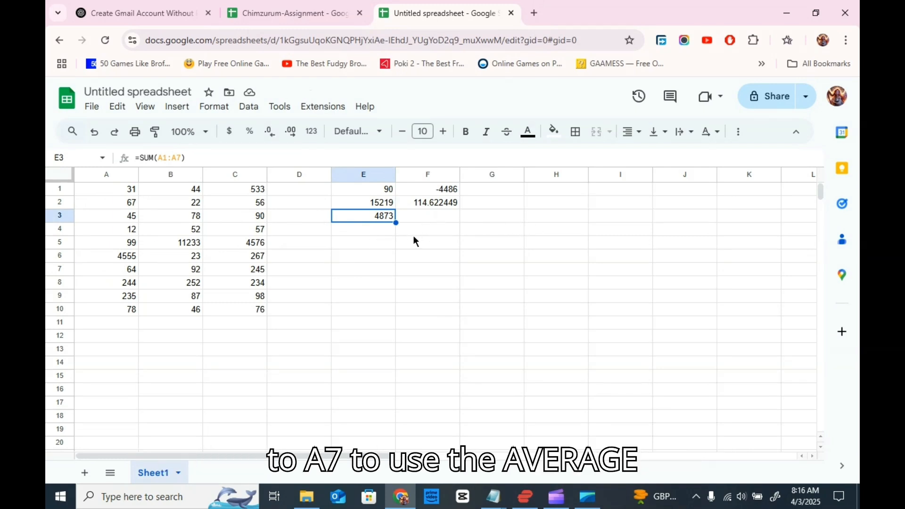
Calculate the average of the range B1:B7 in cell F3 with the AVERAGE function.
{"action": "left_click", "coordinate": [431, 217]}
{"action": "double_click", "coordinate": [435, 217]}
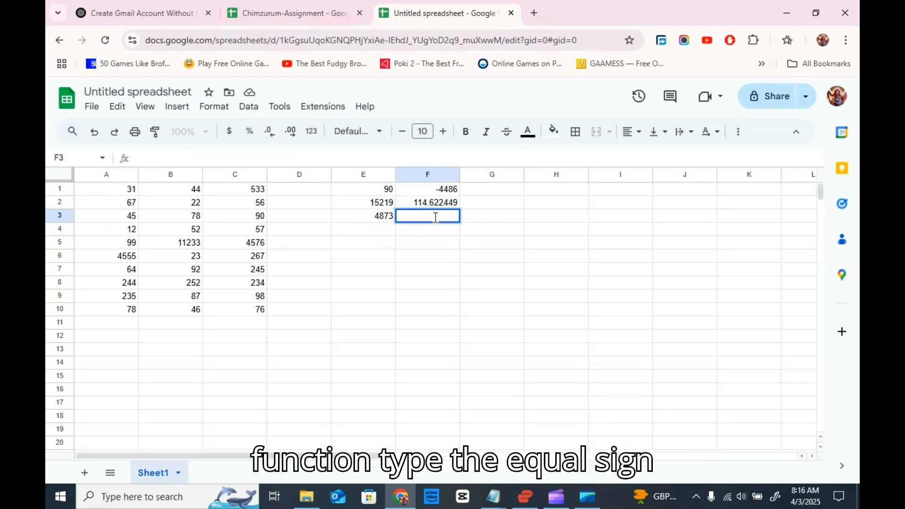
{"action": "type", "text": "="}
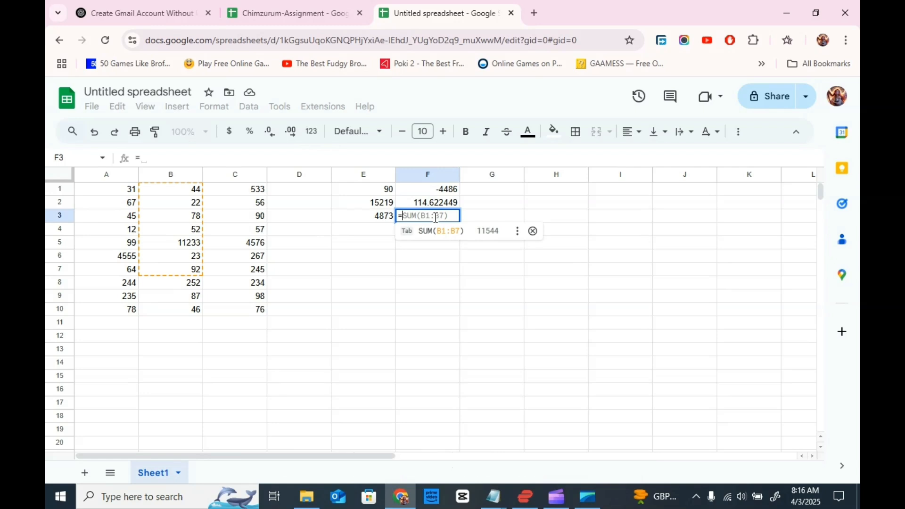
{"action": "type", "text": "av"}
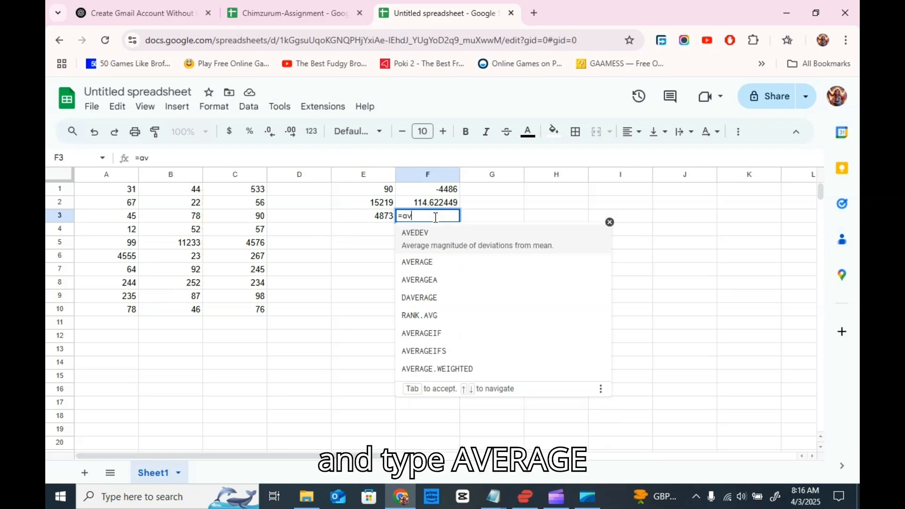
{"action": "left_click", "coordinate": [438, 262]}
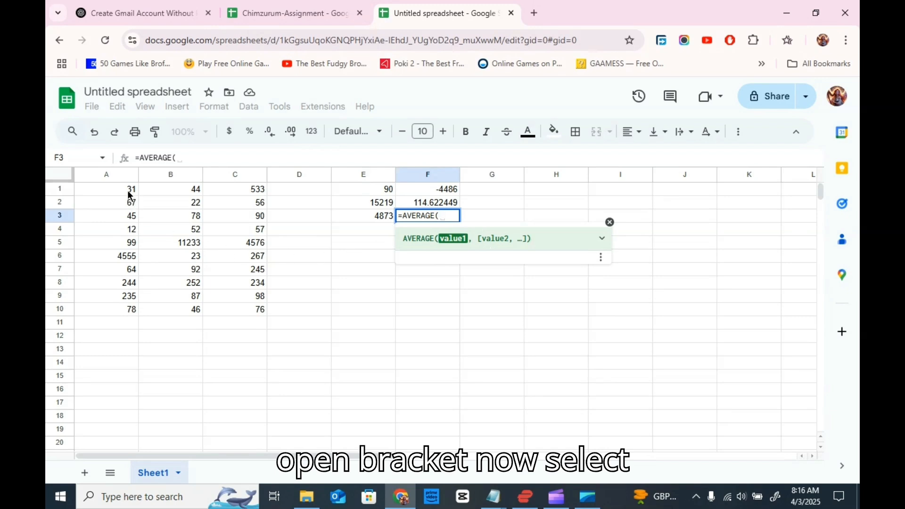
{"action": "left_click_drag", "start_coordinate": [160, 190], "coordinate": [178, 272]}
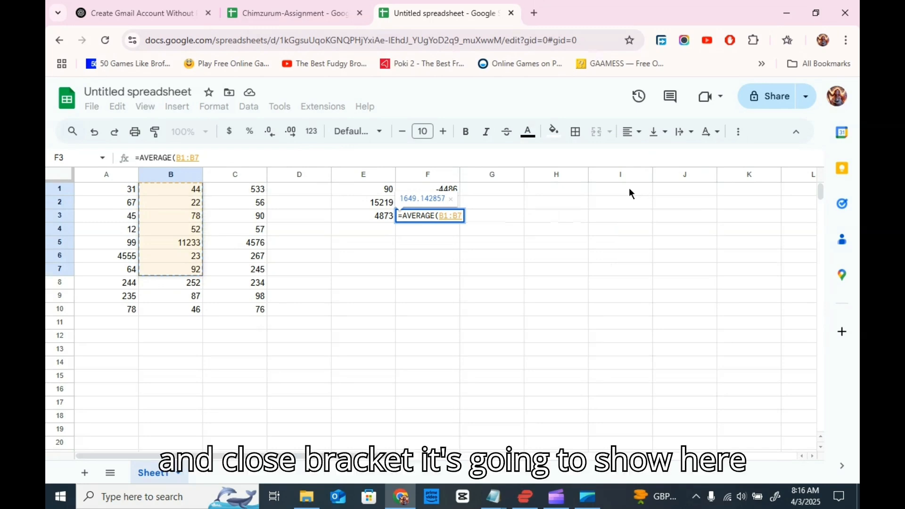
{"action": "type", "text": ")"}
{"action": "key", "text": "Return"}
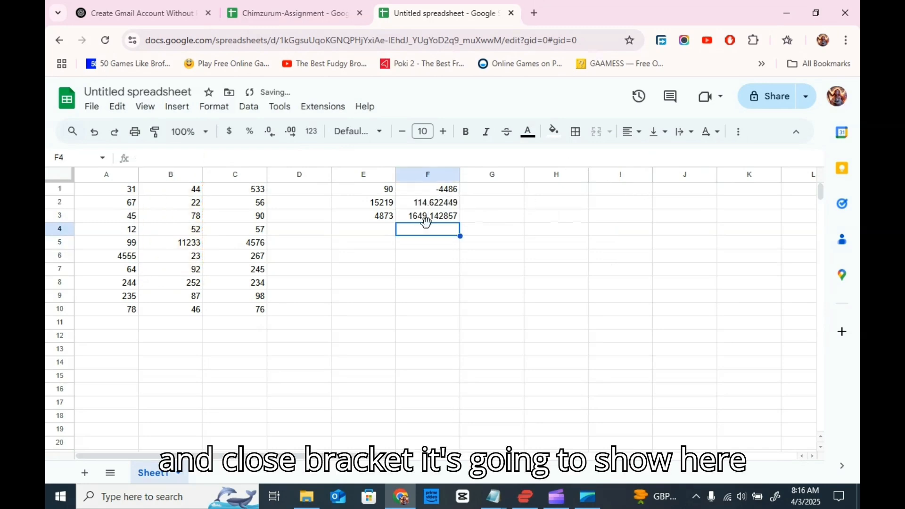
Find the smallest number in the range C1:C6 with the MIN function in cell E4.
{"action": "left_click", "coordinate": [428, 218]}
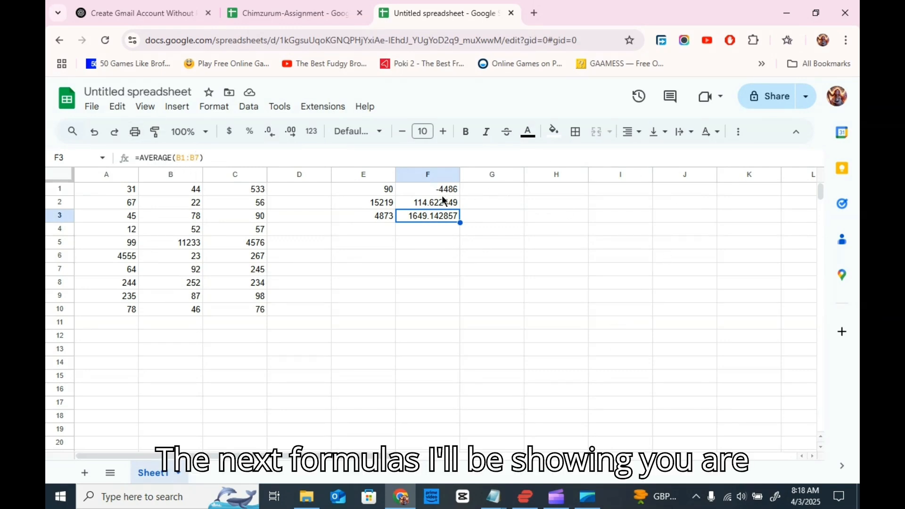
{"action": "left_click", "coordinate": [354, 234]}
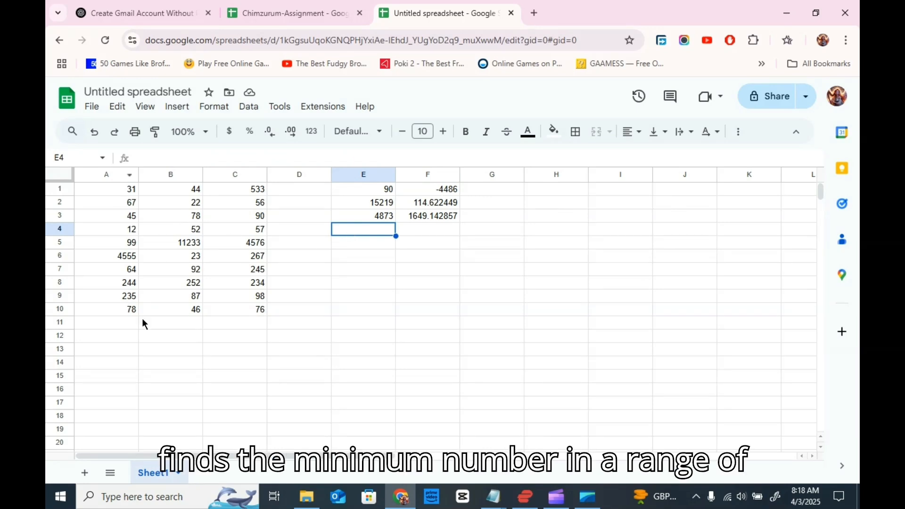
{"action": "double_click", "coordinate": [372, 230]}
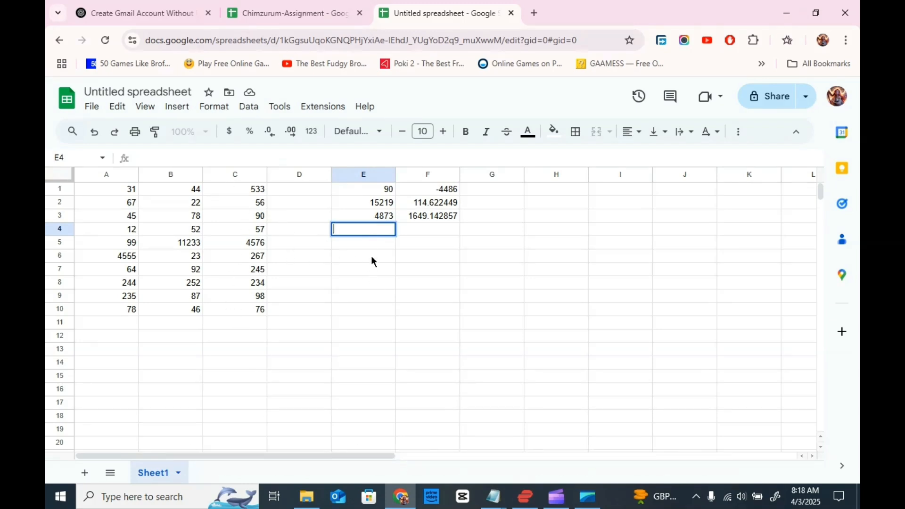
{"action": "type", "text": "="}
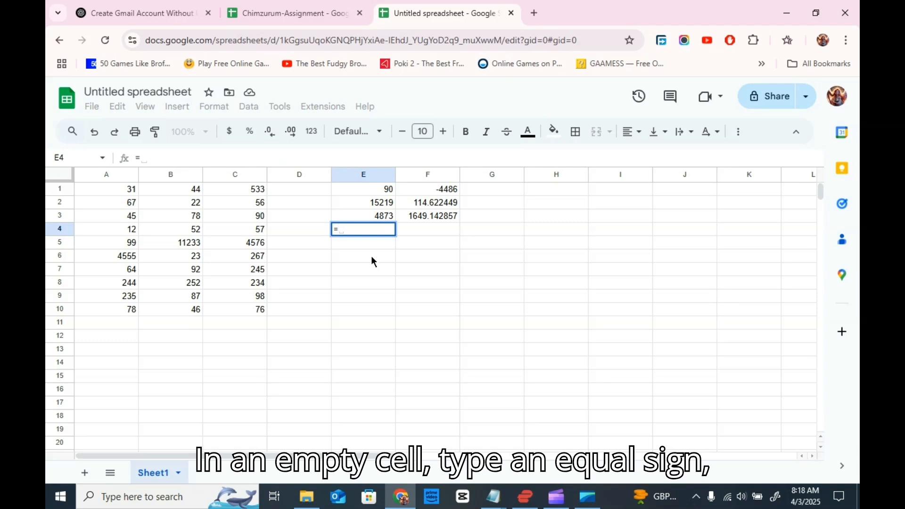
{"action": "type", "text": "mi"}
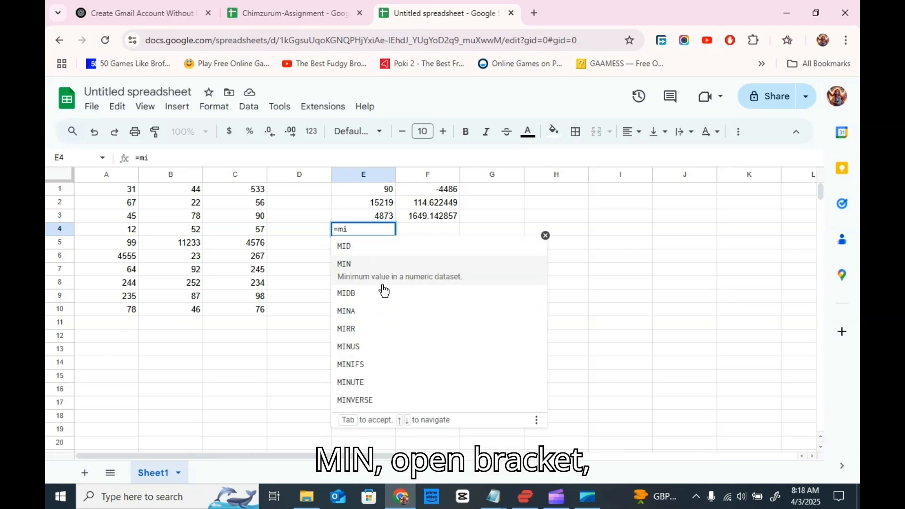
{"action": "left_click", "coordinate": [387, 273]}
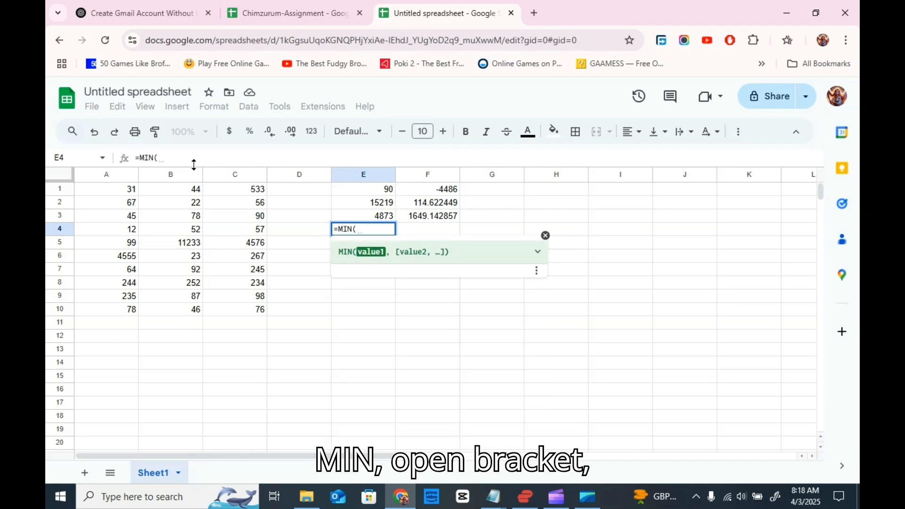
{"action": "left_click_drag", "start_coordinate": [228, 189], "coordinate": [254, 256]}
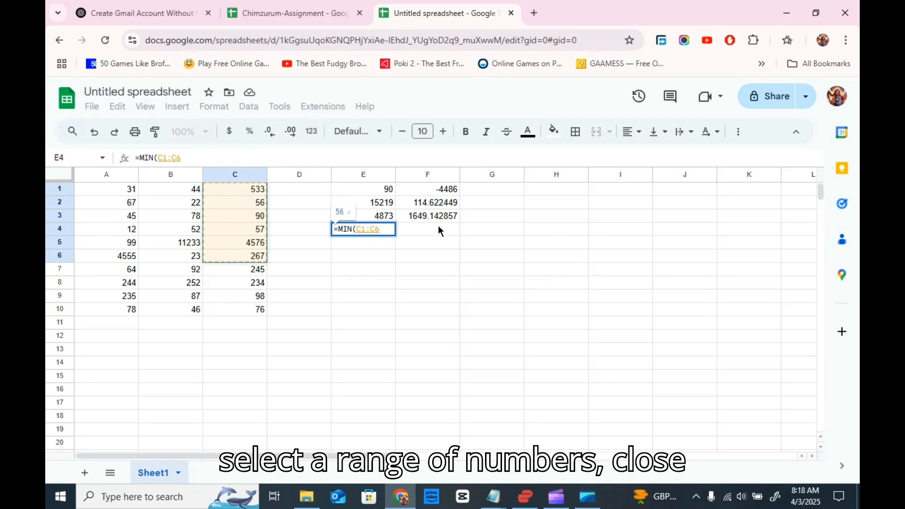
{"action": "type", "text": ")"}
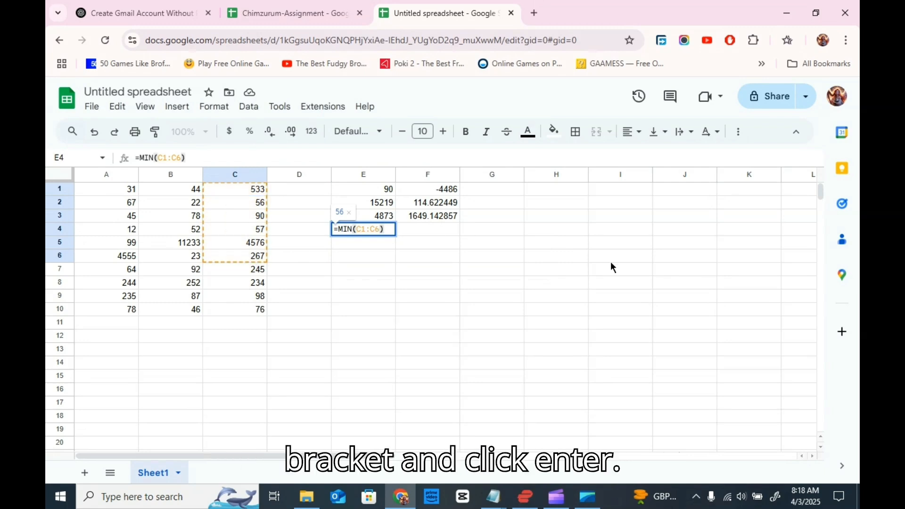
{"action": "key", "text": "Return"}
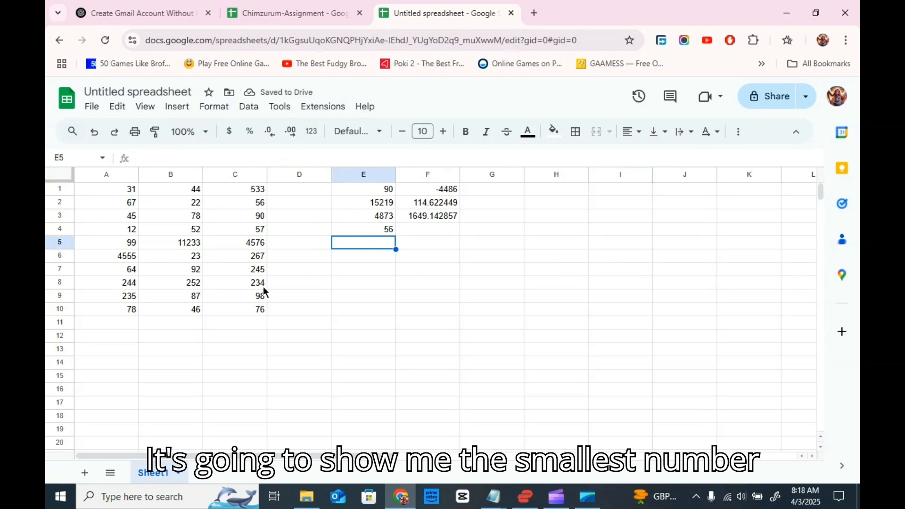
{"action": "left_click", "coordinate": [363, 230]}
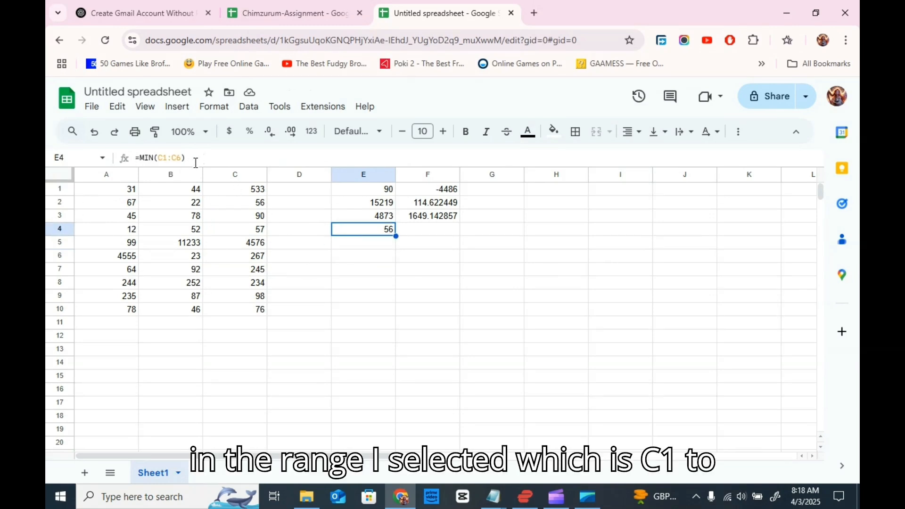
Find the largest number in the range B1:B5 with the MAX function in cell F4.
{"action": "left_click", "coordinate": [432, 229]}
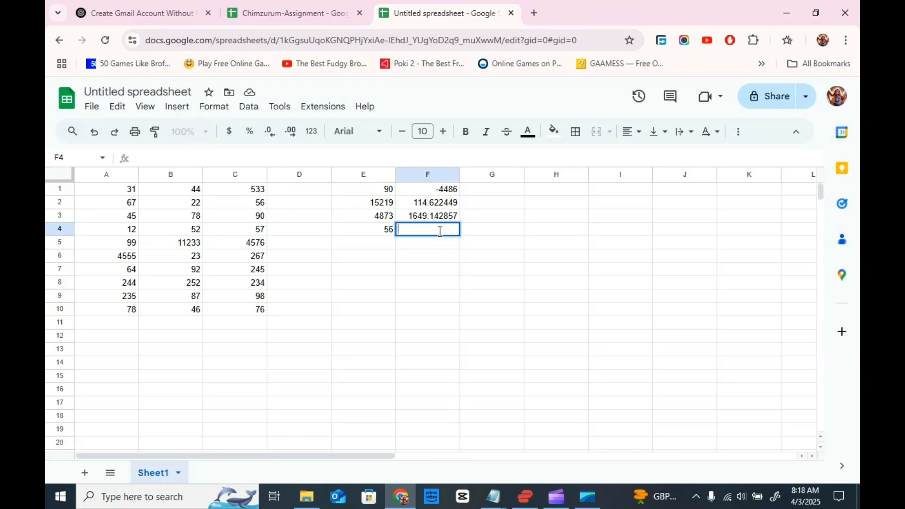
{"action": "type", "text": "="}
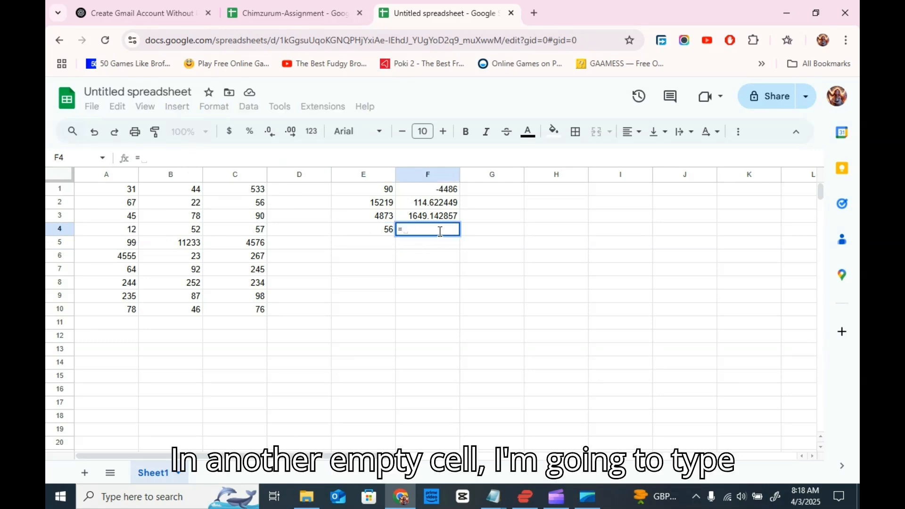
{"action": "type", "text": "ma"}
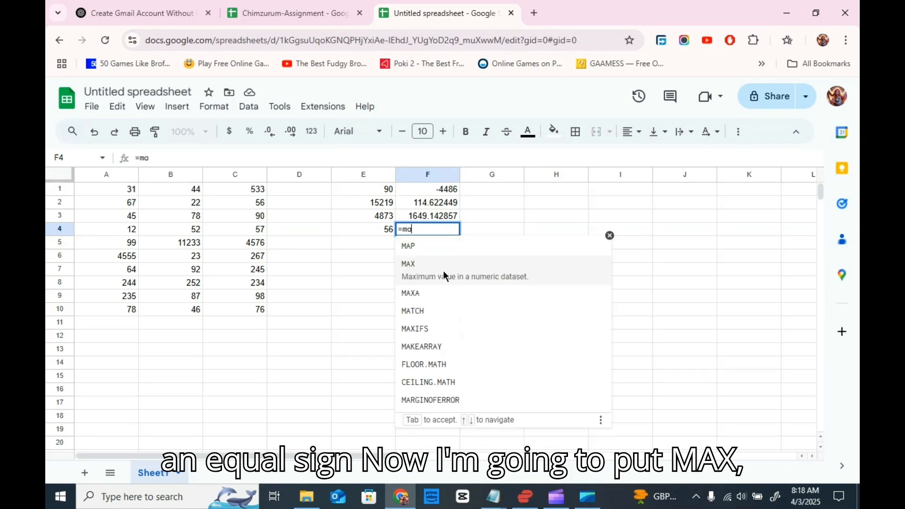
{"action": "left_click", "coordinate": [445, 275]}
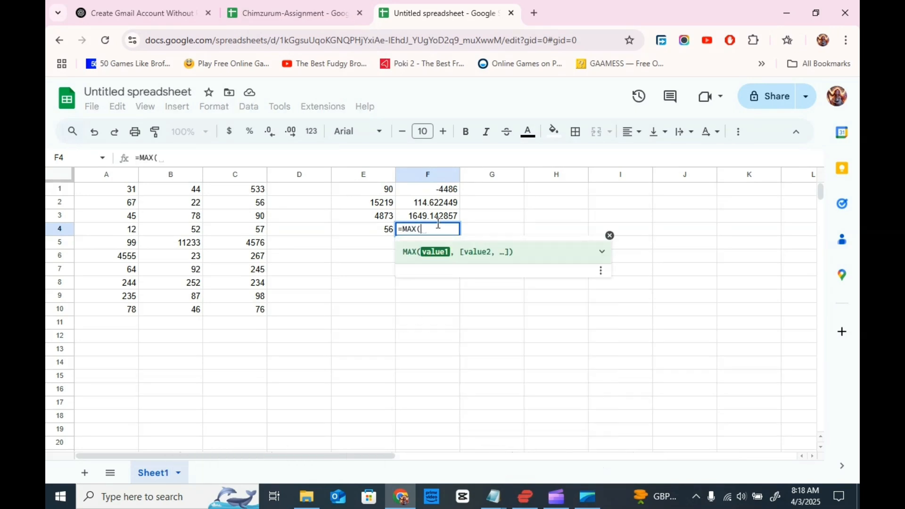
{"action": "left_click_drag", "start_coordinate": [188, 193], "coordinate": [193, 245]}
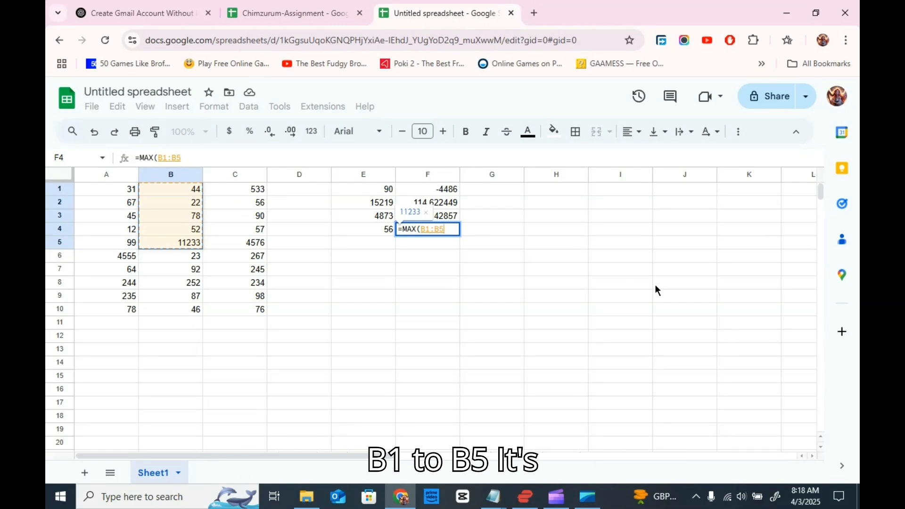
{"action": "key", "text": "Return"}
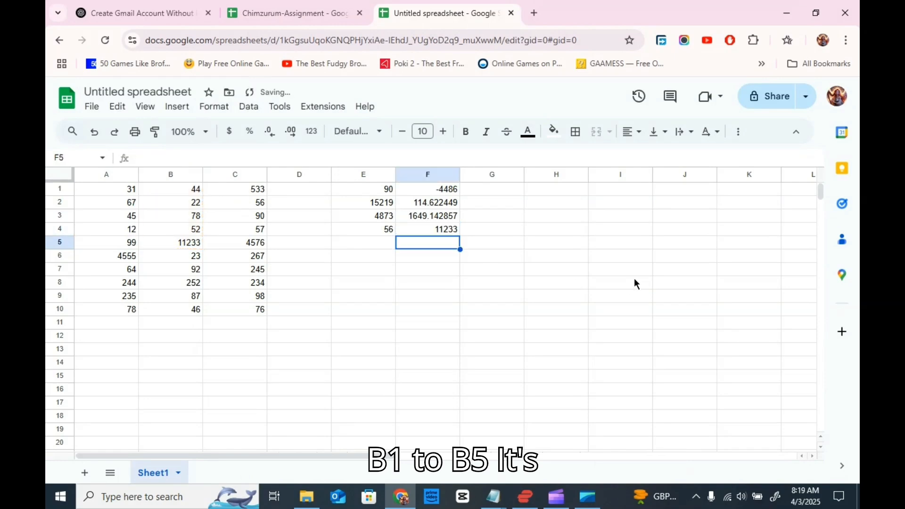
{"action": "left_click", "coordinate": [173, 241]}
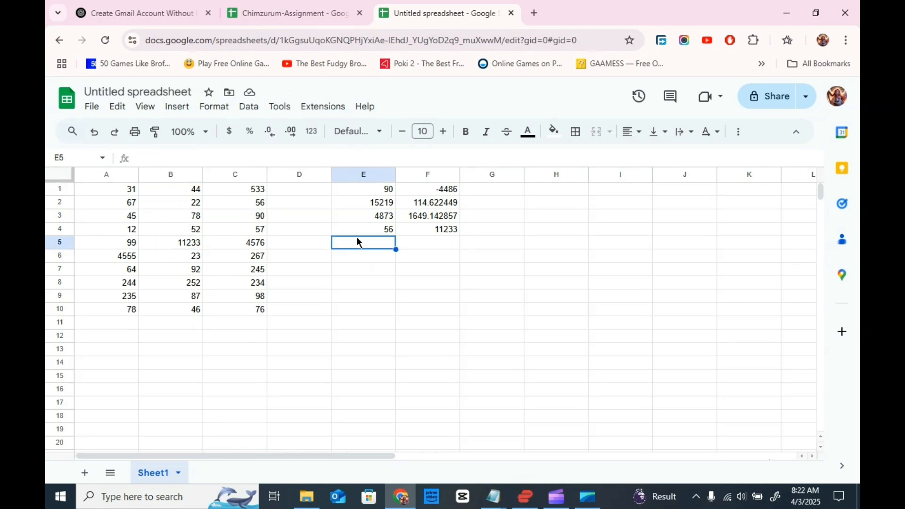
Multiply all the numbers in the range C1:C6 with the PRODUCT function in cell E5.
{"action": "double_click", "coordinate": [364, 243]}
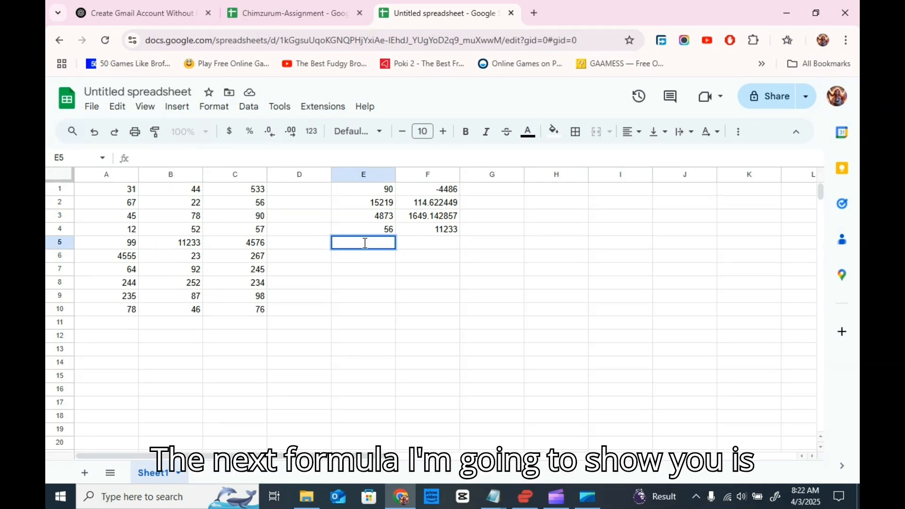
{"action": "type", "text": "="}
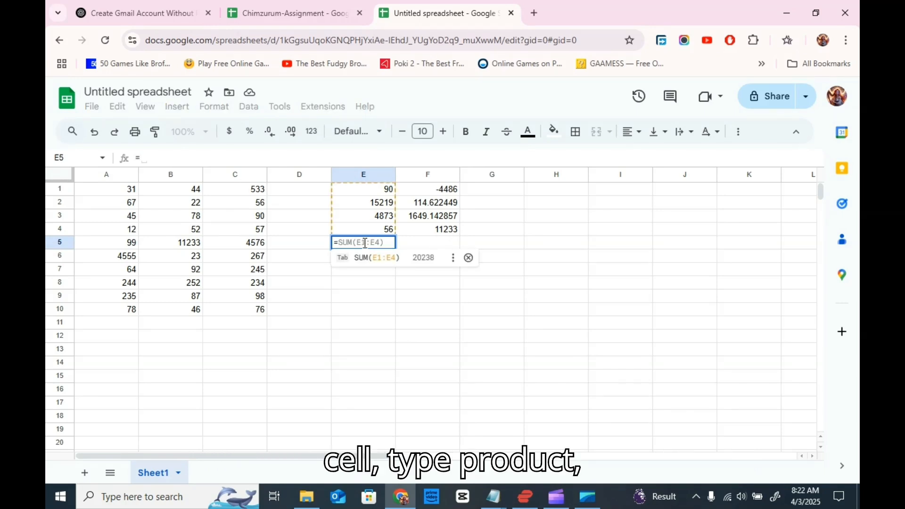
{"action": "type", "text": "prod"}
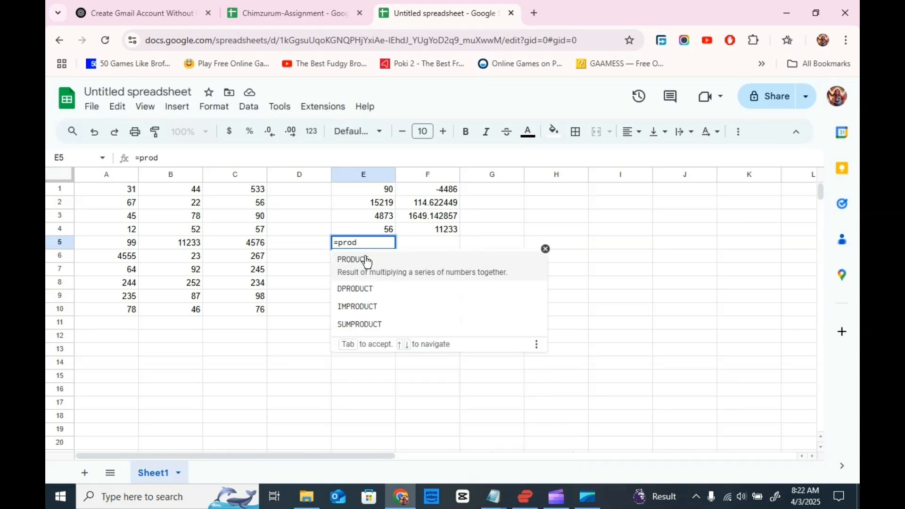
{"action": "left_click", "coordinate": [366, 262]}
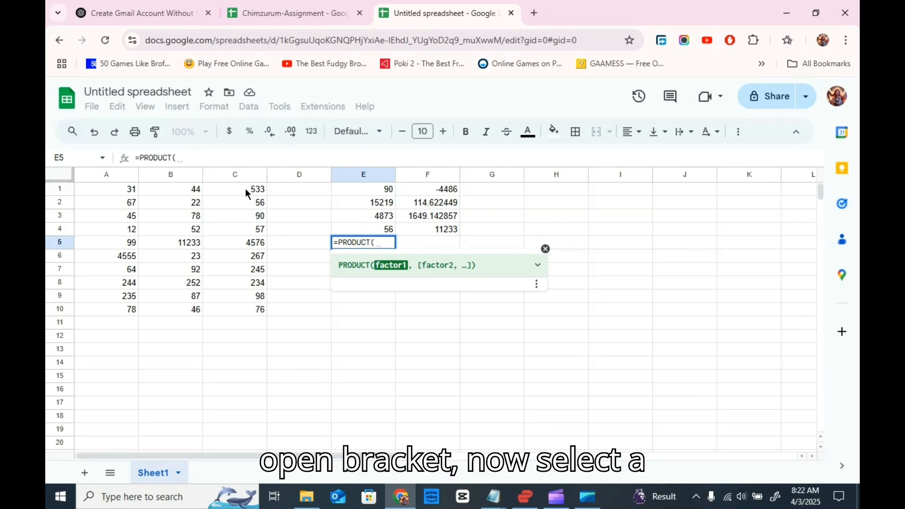
{"action": "left_click_drag", "start_coordinate": [245, 188], "coordinate": [261, 259]}
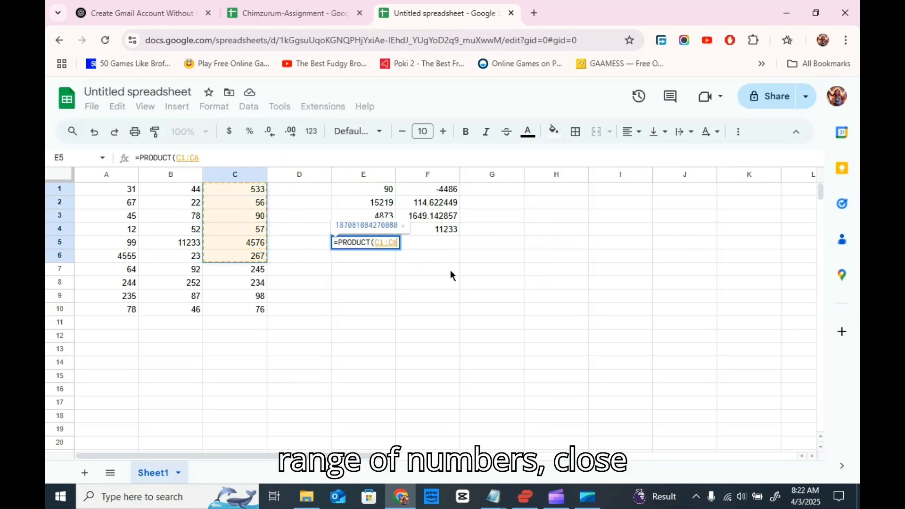
{"action": "type", "text": ")"}
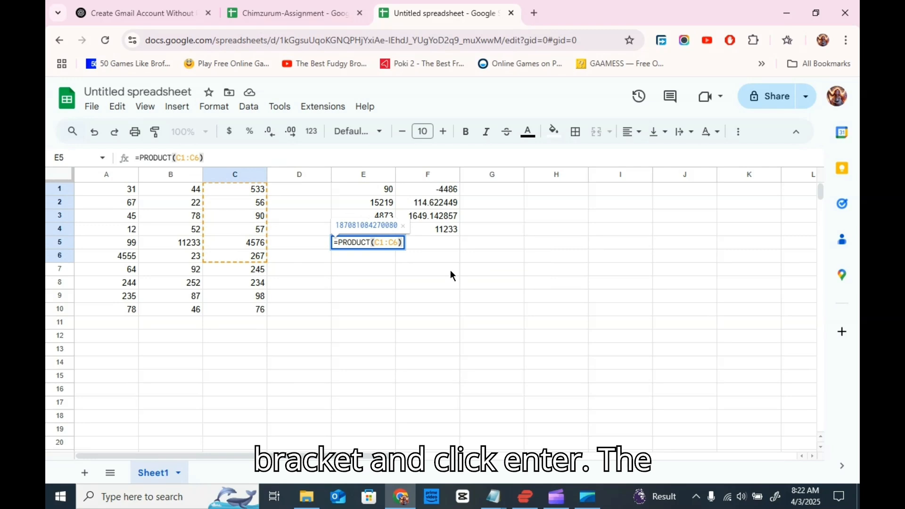
{"action": "key", "text": "Return"}
{"action": "left_click", "coordinate": [364, 242]}
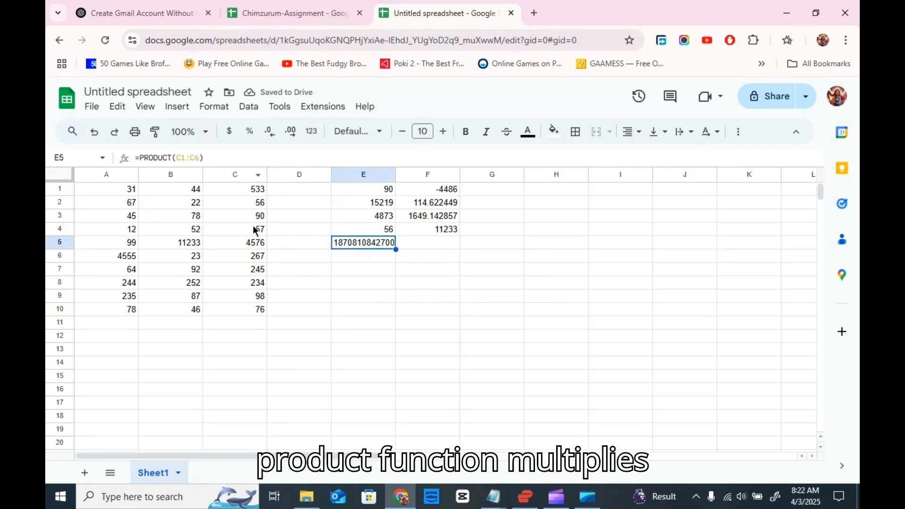
{"action": "left_click_drag", "start_coordinate": [259, 191], "coordinate": [262, 242]}
{"action": "left_click", "coordinate": [483, 259]}
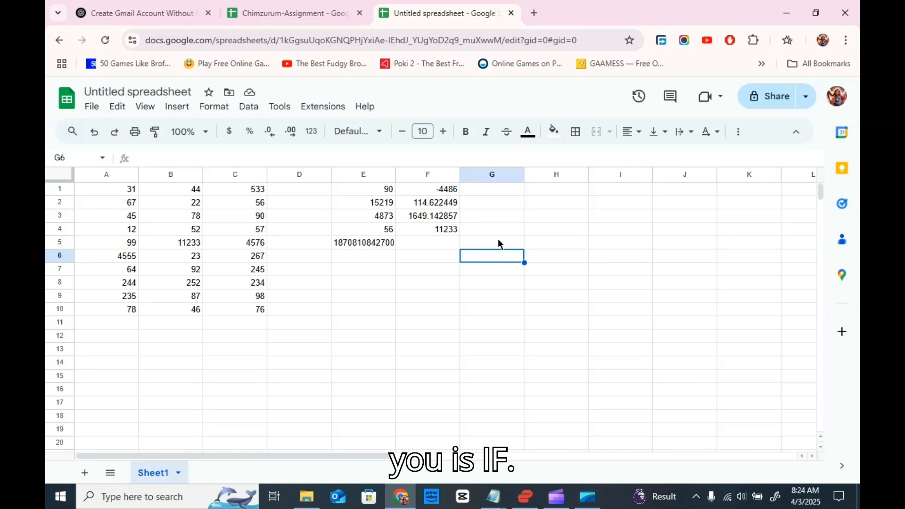
Start an IF formula in cell G5 with the logical test B1>C1.
{"action": "double_click", "coordinate": [498, 239]}
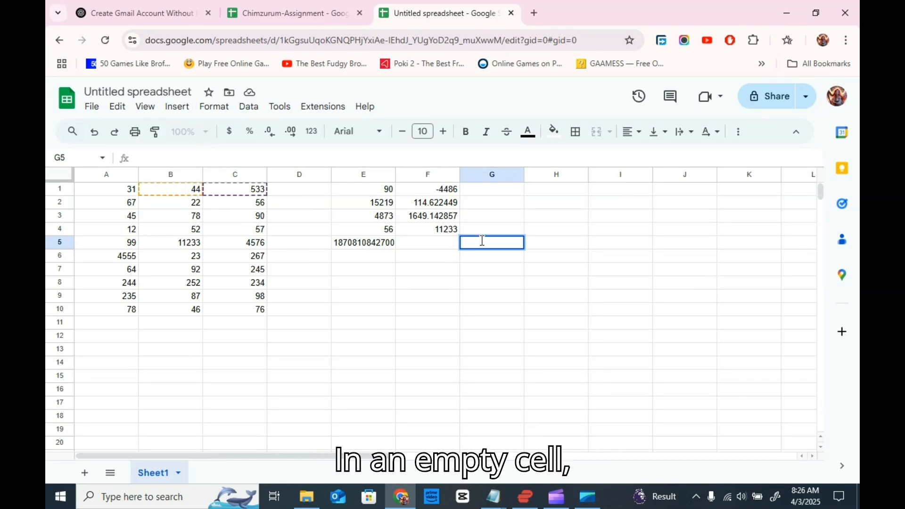
{"action": "left_click", "coordinate": [223, 188]}
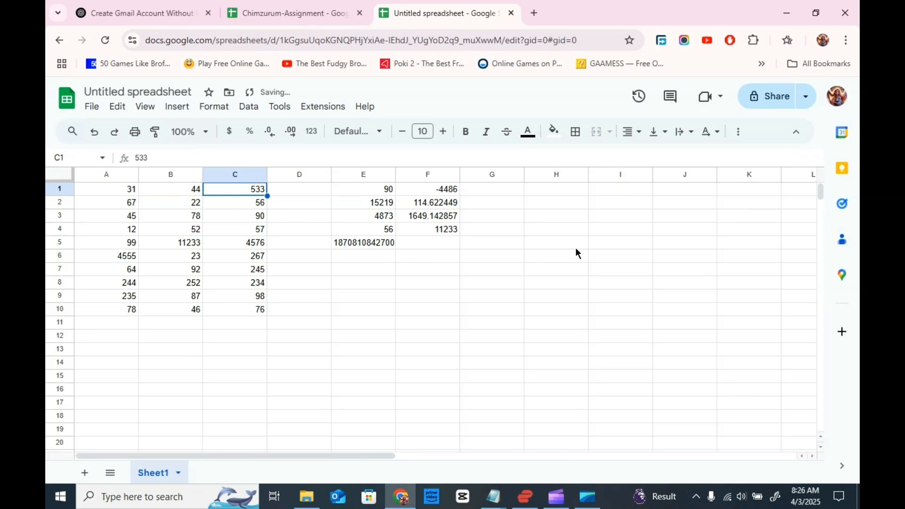
{"action": "left_click", "coordinate": [483, 239]}
{"action": "double_click", "coordinate": [485, 242]}
{"action": "type", "text": "="}
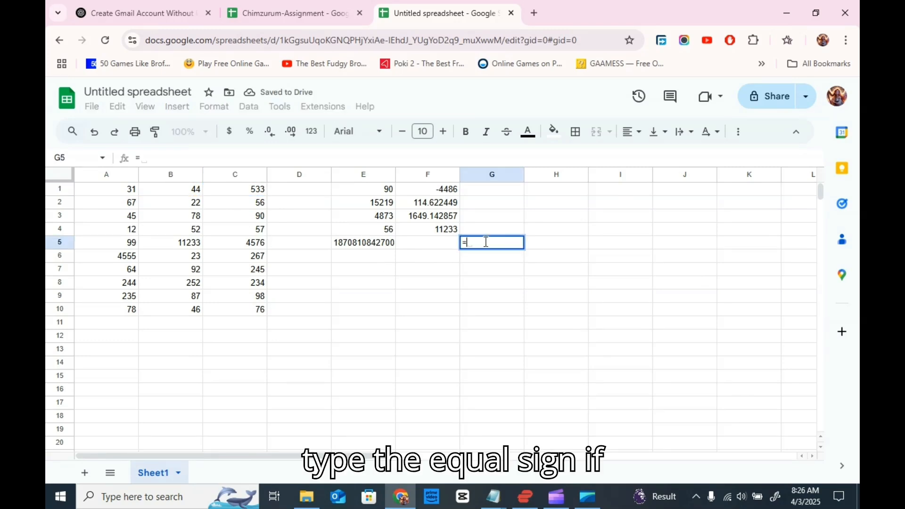
{"action": "type", "text": "i"}
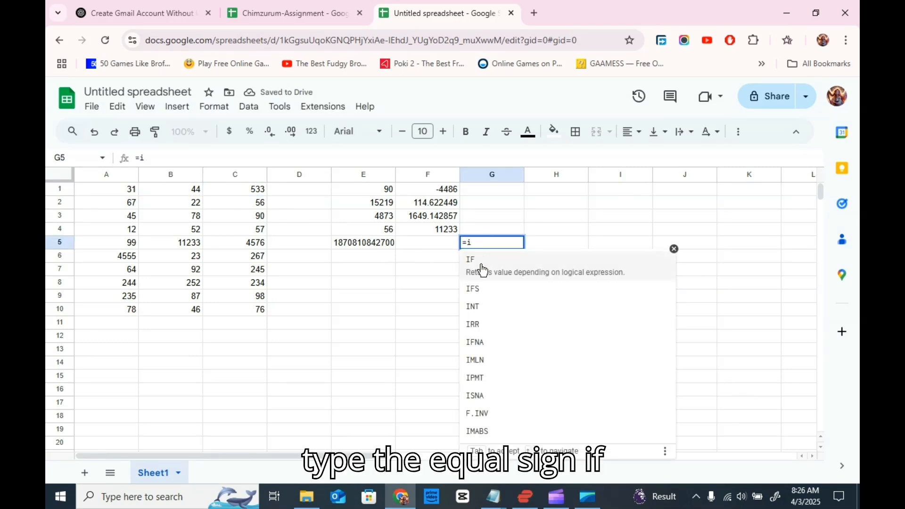
{"action": "left_click", "coordinate": [477, 264]}
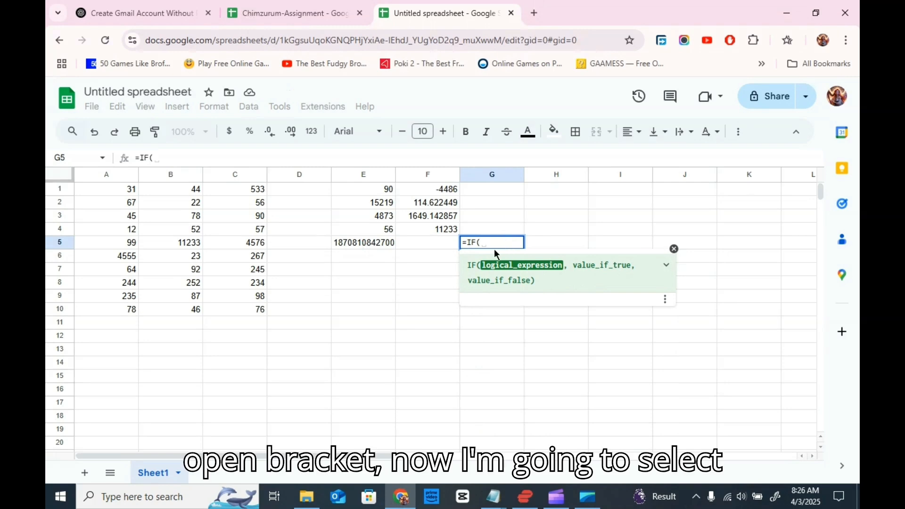
{"action": "left_click", "coordinate": [184, 190]}
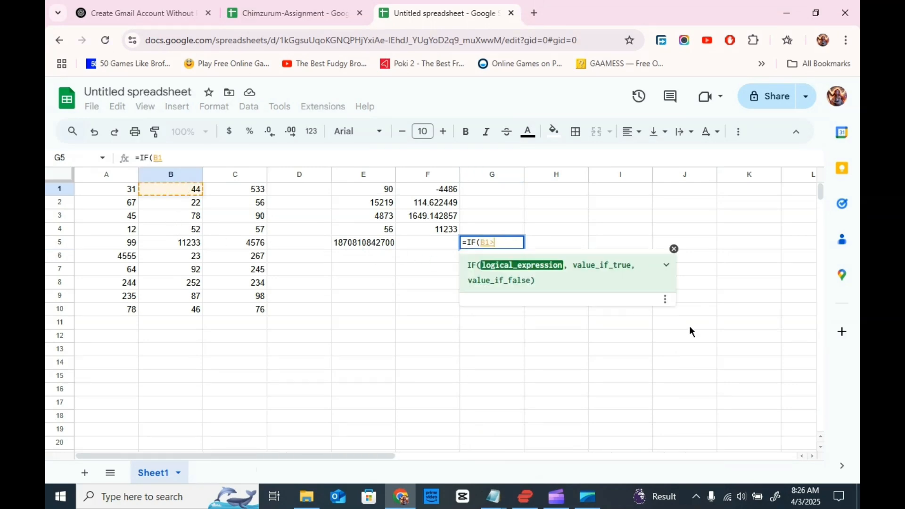
{"action": "type", "text": ">"}
{"action": "left_click", "coordinate": [247, 188]}
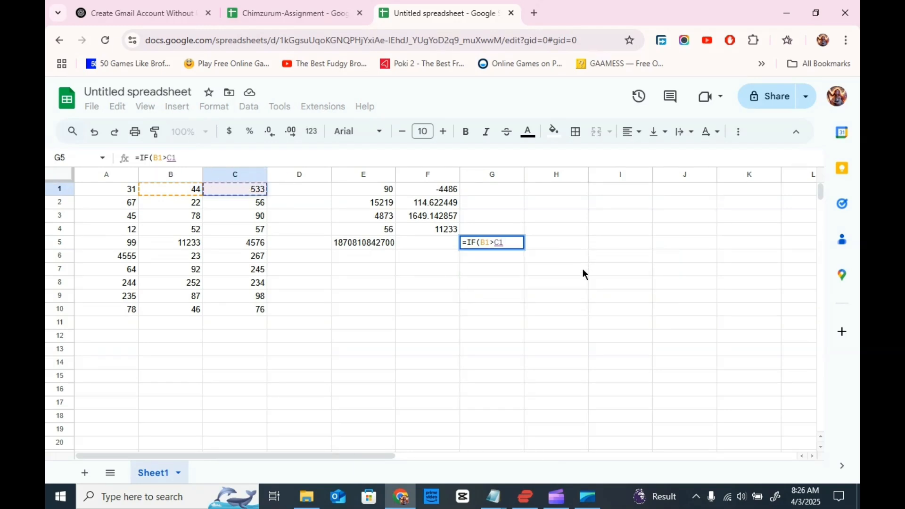
Complete the IF formula in G5 so it returns "Yes" when the test is true and "No" when it is false.
{"action": "type", "text": ", "}
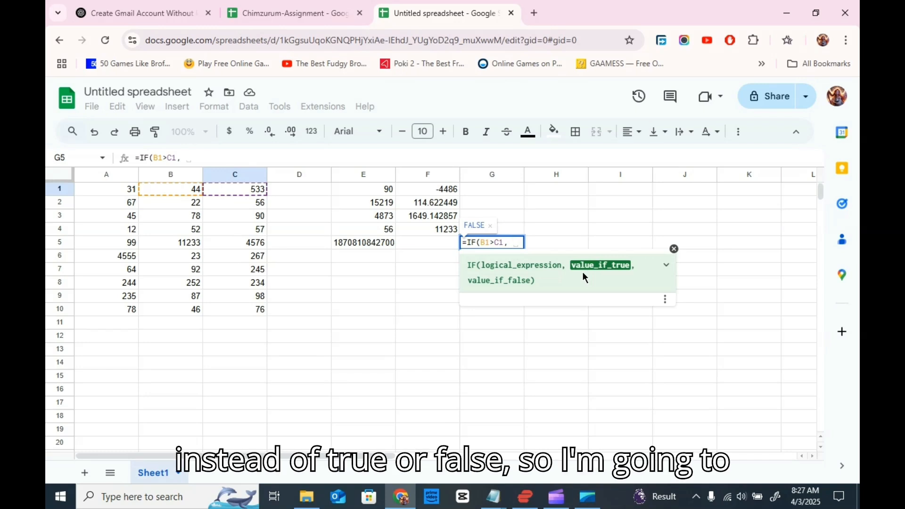
{"action": "type", "text": "\"\""}
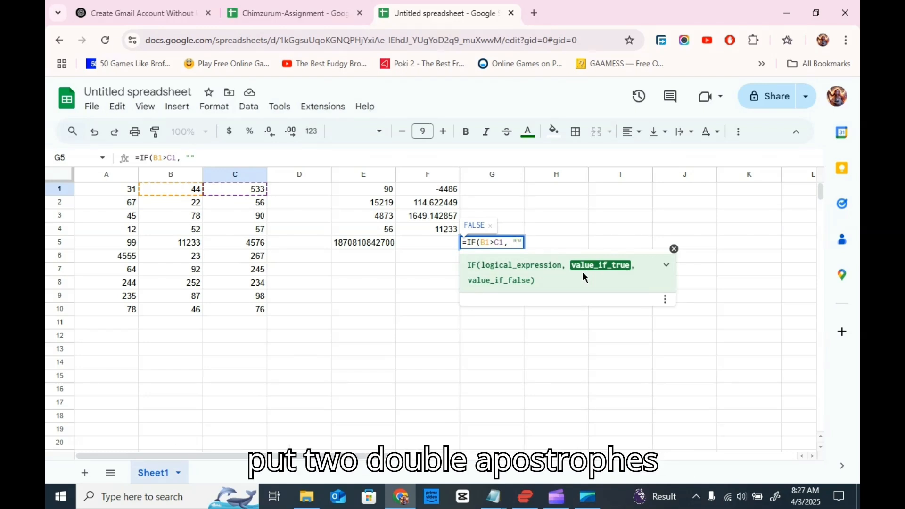
{"action": "type", "text": "Yes"}
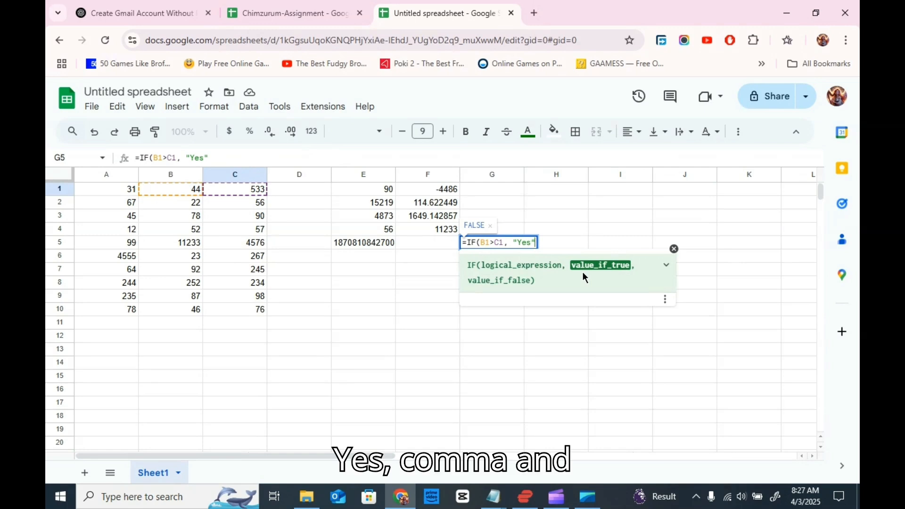
{"action": "type", "text": ", \""}
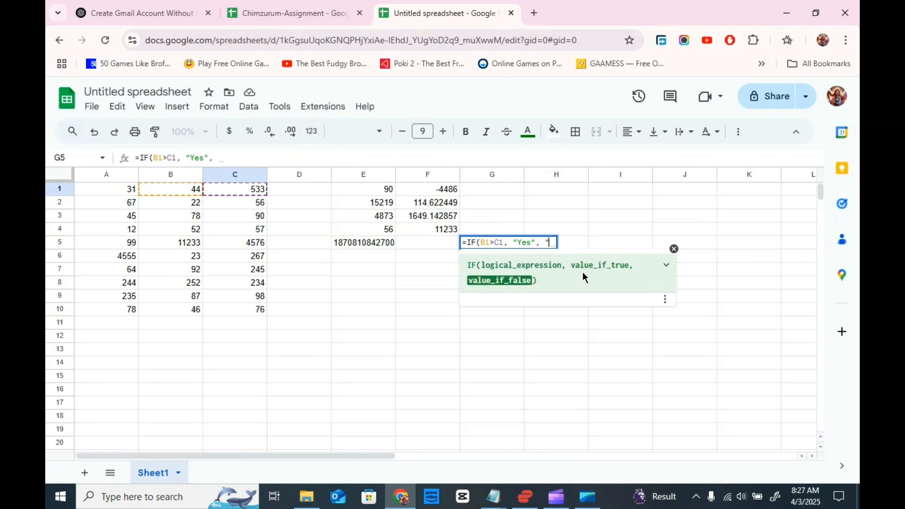
{"action": "type", "text": "\""}
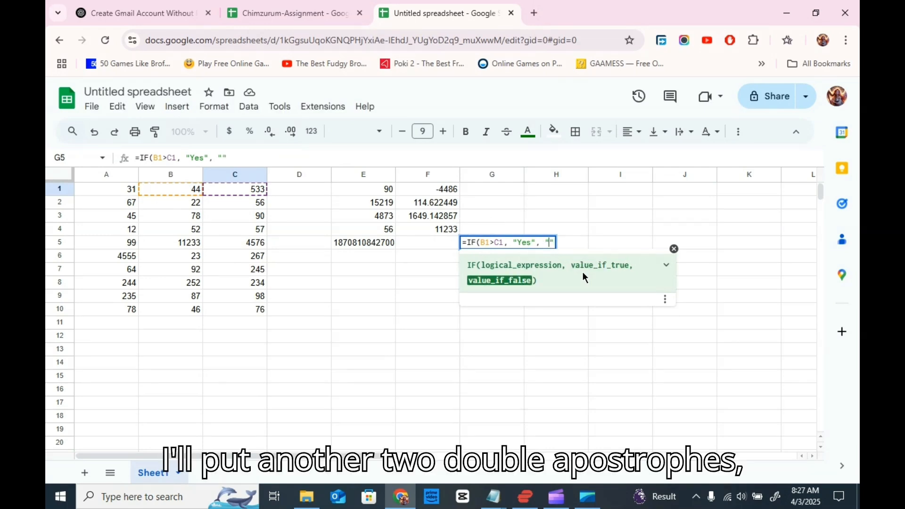
{"action": "type", "text": "No"}
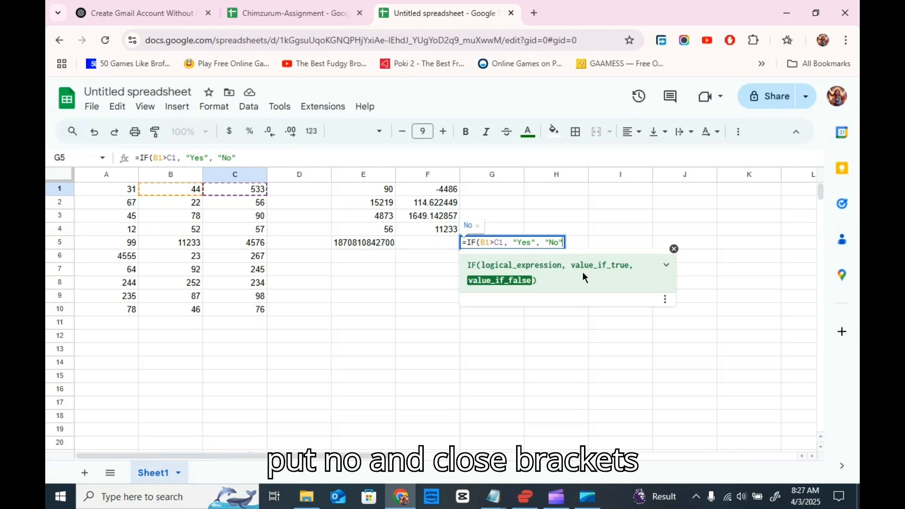
{"action": "type", "text": ")"}
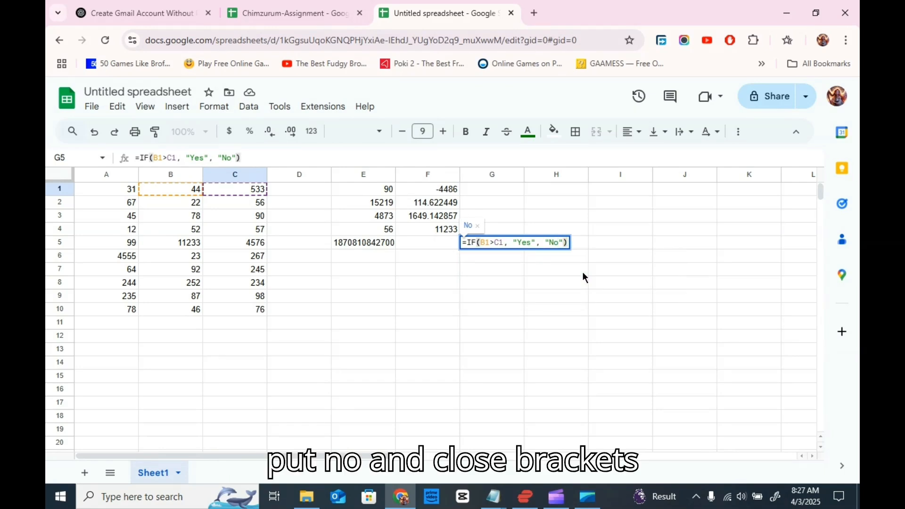
{"action": "key", "text": "Return"}
{"action": "left_click", "coordinate": [470, 242]}
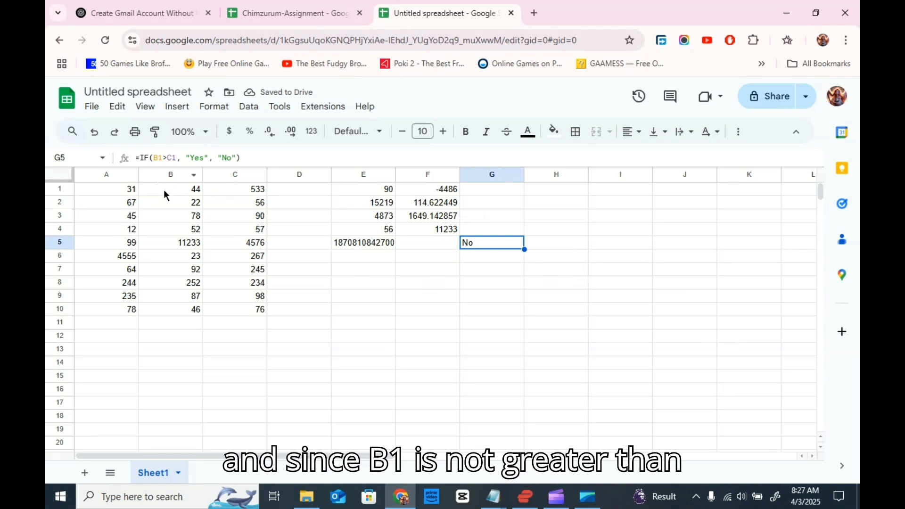
{"action": "double_click", "coordinate": [486, 243]}
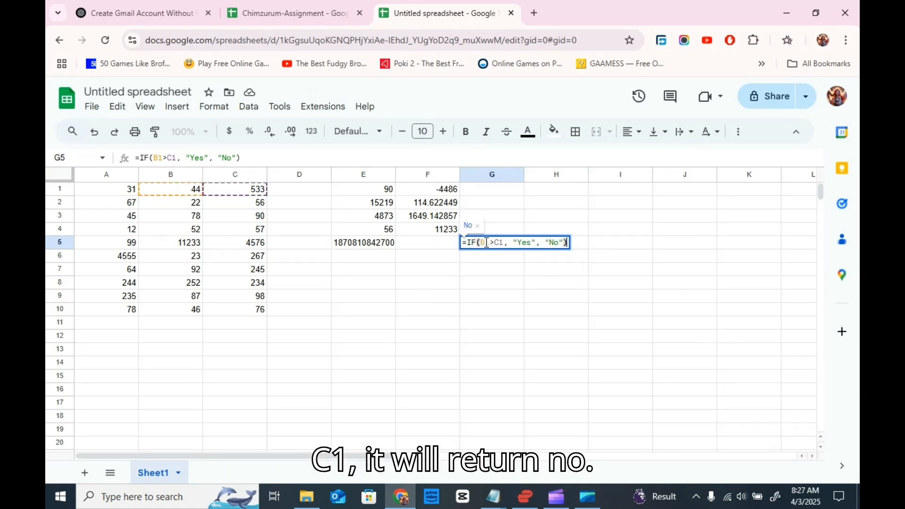
{"action": "left_click", "coordinate": [491, 267]}
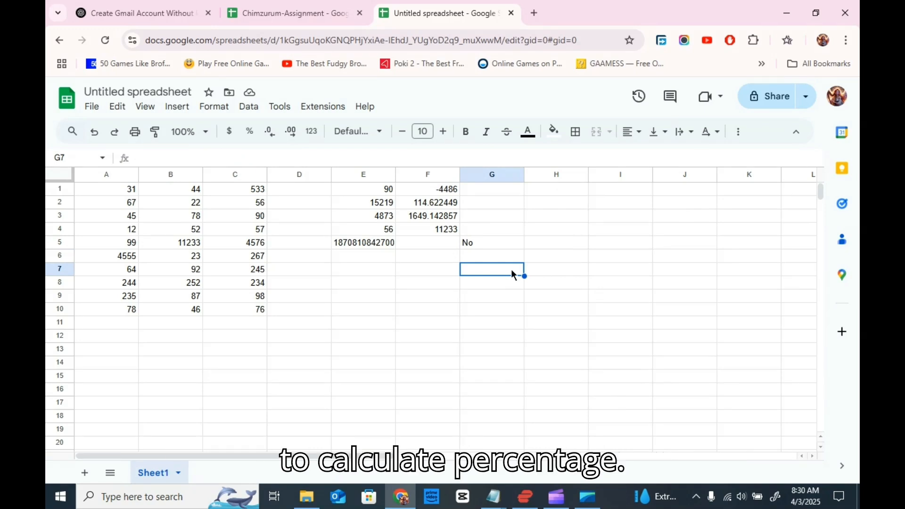
Calculate B2 as a percentage of B1 in cell G7 with the formula =(B2 / B1) * 100.
{"action": "double_click", "coordinate": [511, 269]}
{"action": "type", "text": "="}
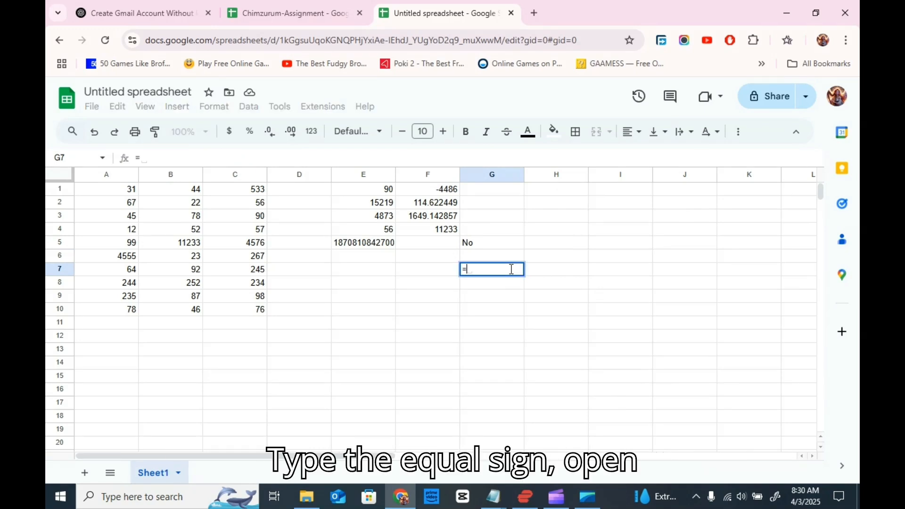
{"action": "type", "text": "("}
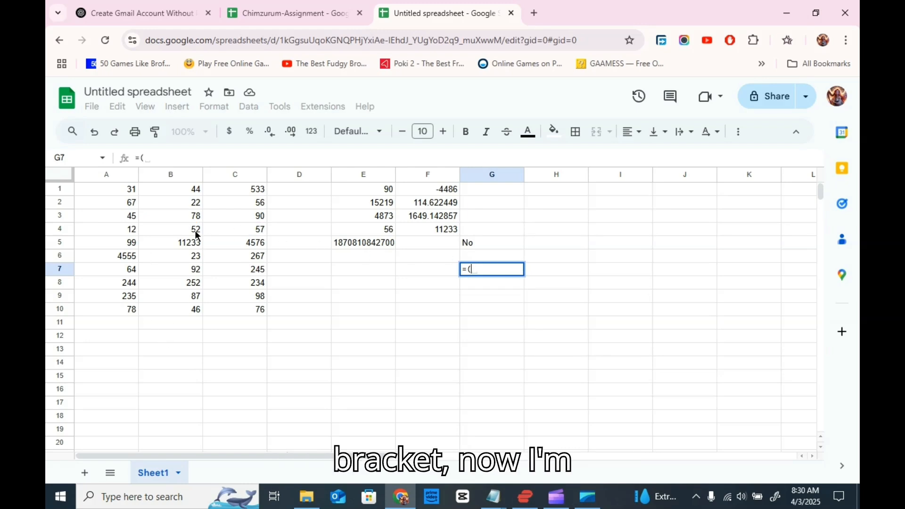
{"action": "left_click", "coordinate": [185, 204]}
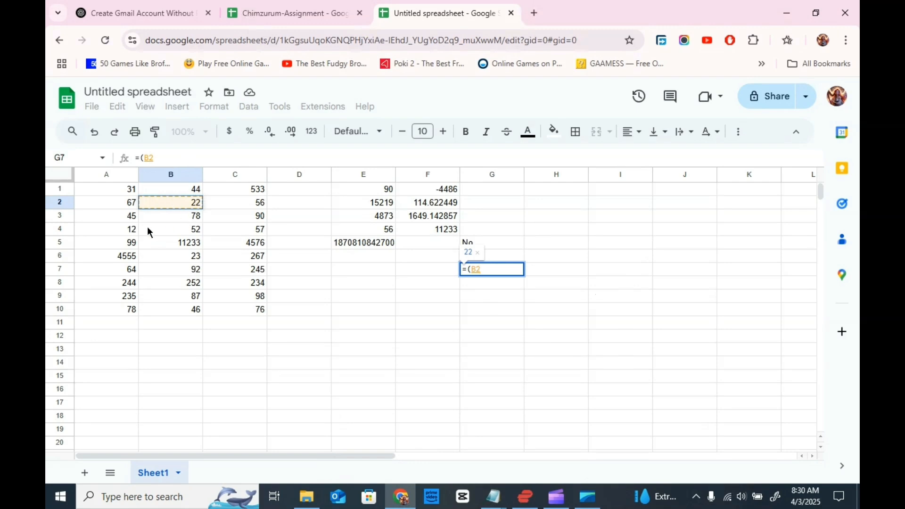
{"action": "type", "text": ":"}
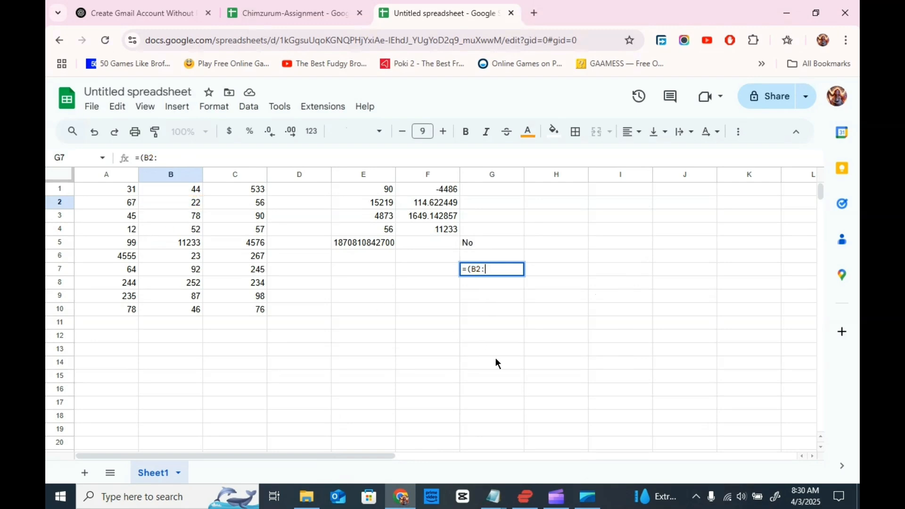
{"action": "key", "text": "BackSpace"}
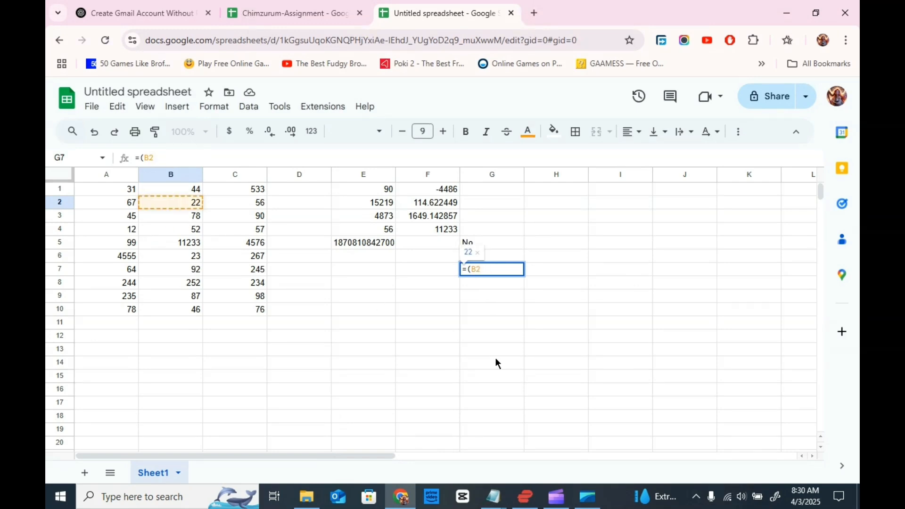
{"action": "type", "text": "/"}
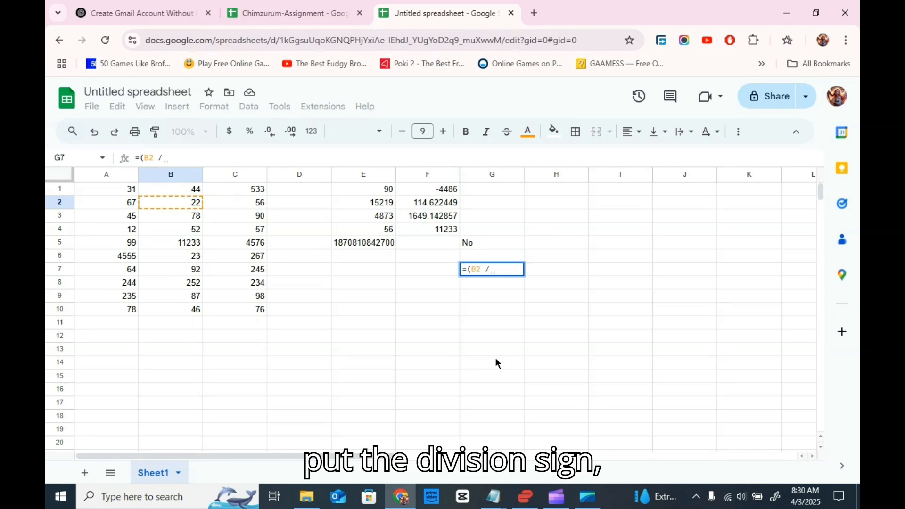
{"action": "left_click", "coordinate": [189, 187]}
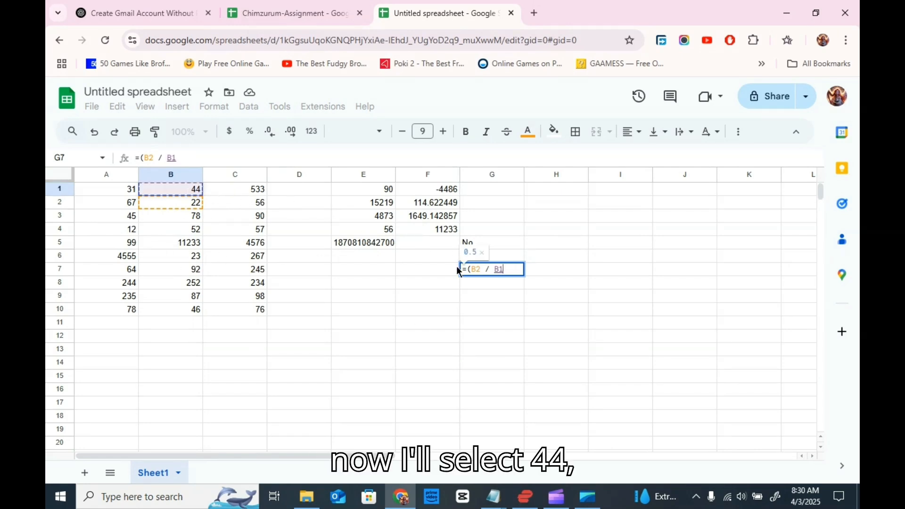
{"action": "type", "text": ")"}
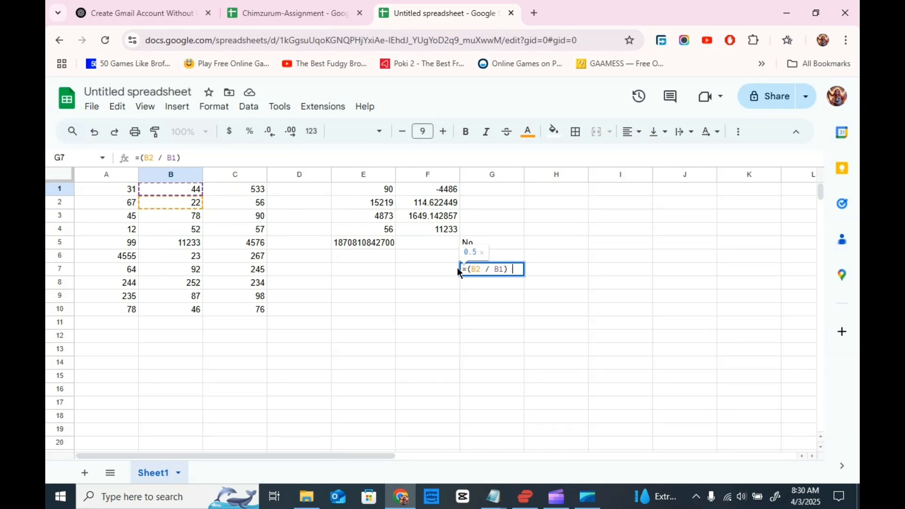
{"action": "type", "text": " * "}
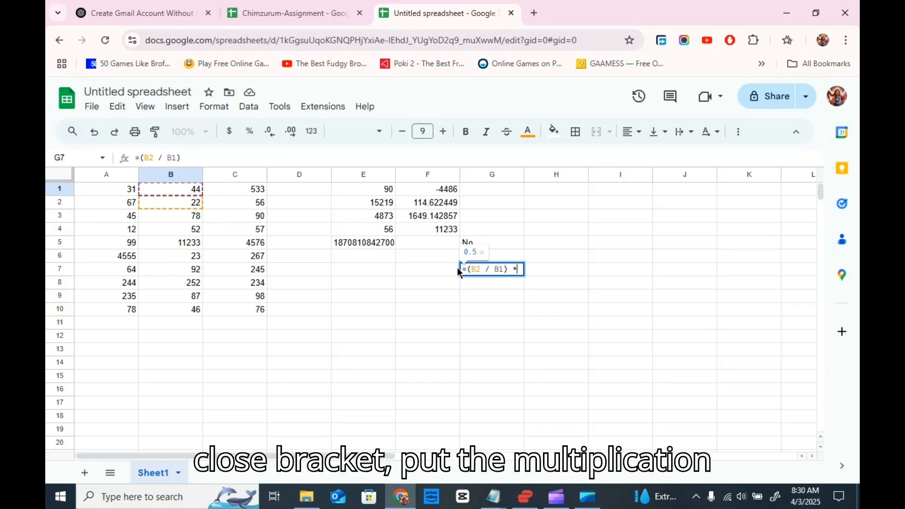
{"action": "type", "text": "100"}
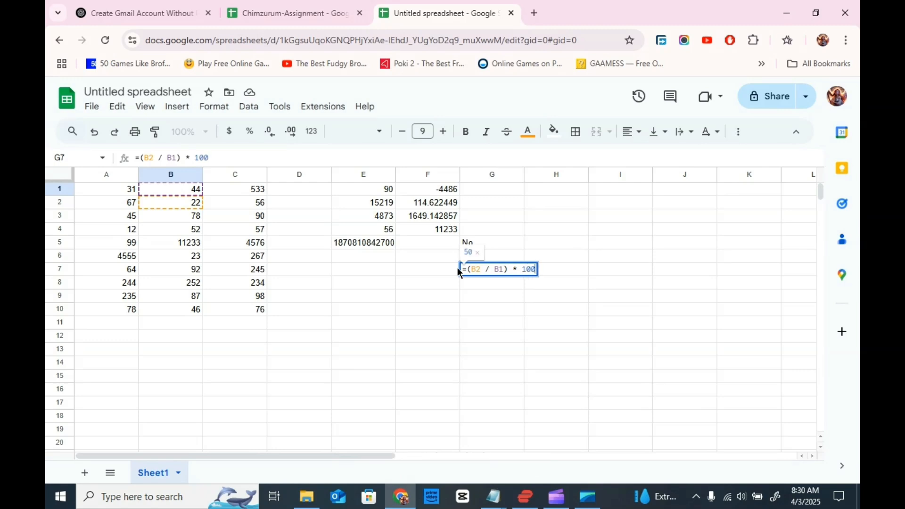
{"action": "key", "text": "Return"}
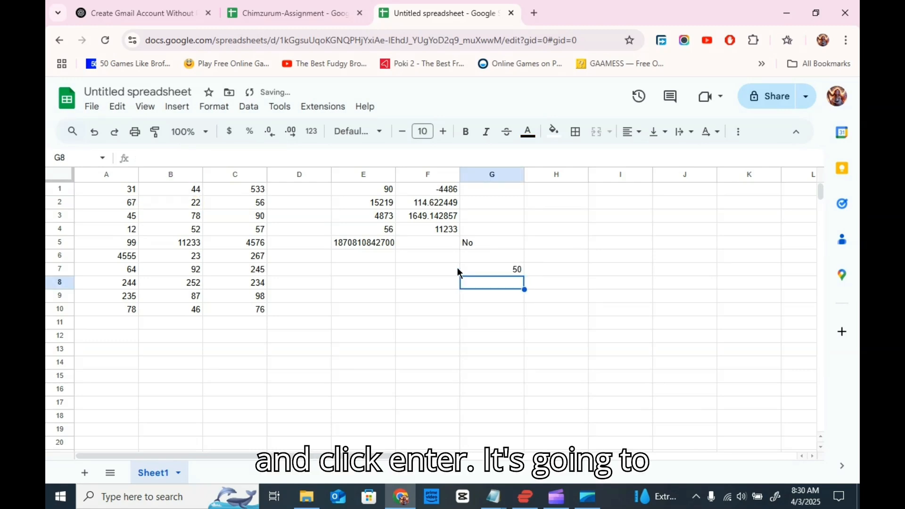
{"action": "left_click", "coordinate": [504, 272]}
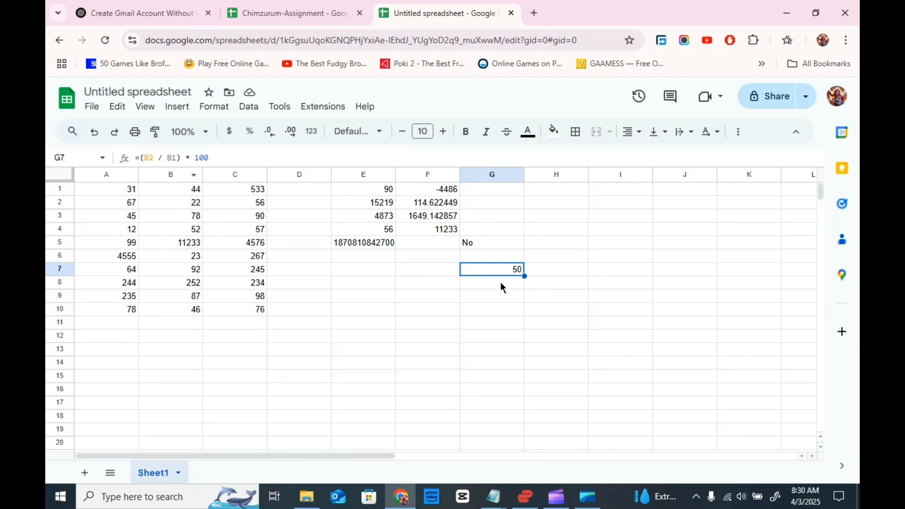
{"action": "left_click", "coordinate": [500, 258]}
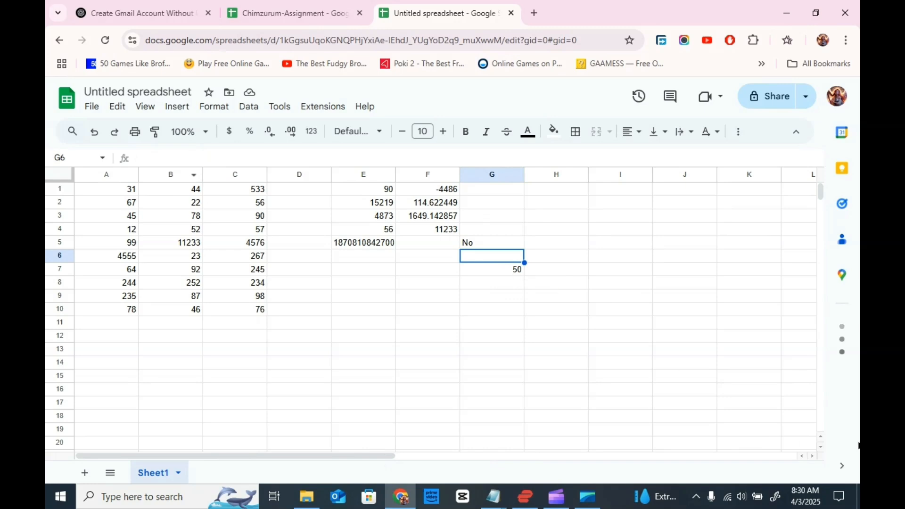